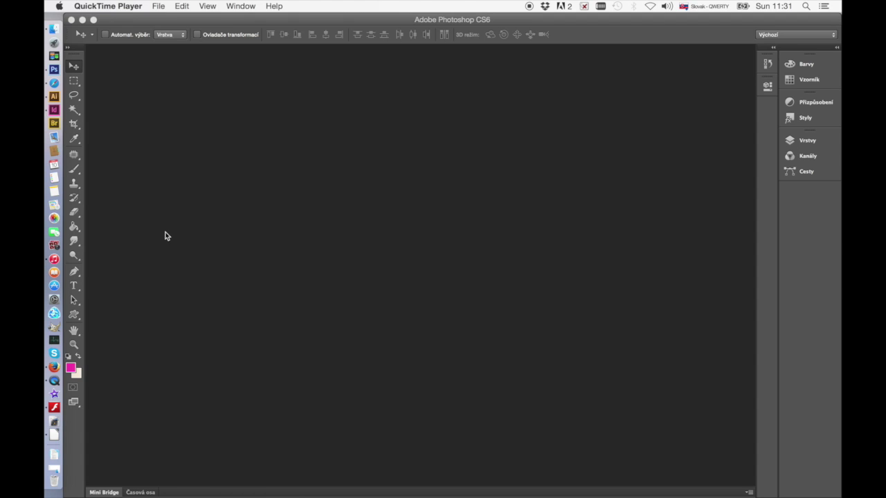
- Create a new A4 document named vzor at 300 pixels per inch in RGB with a white background
left_click(145, 140)
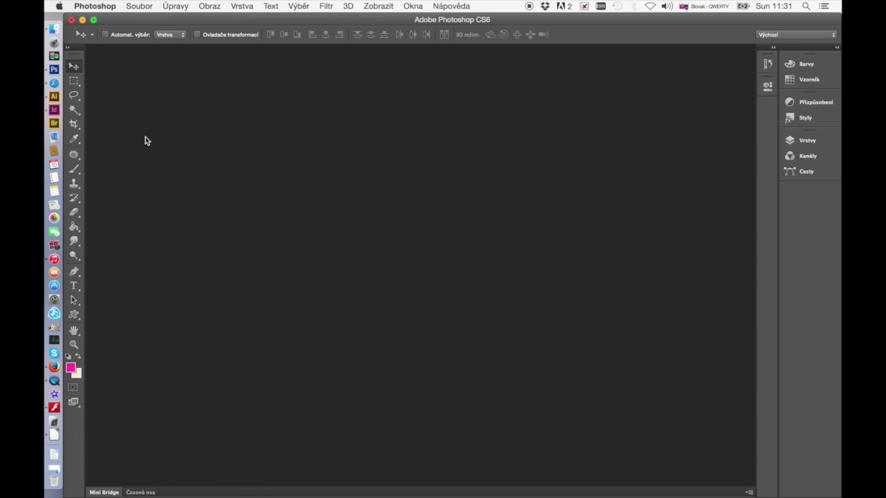
left_click(132, 7)
left_click(141, 20)
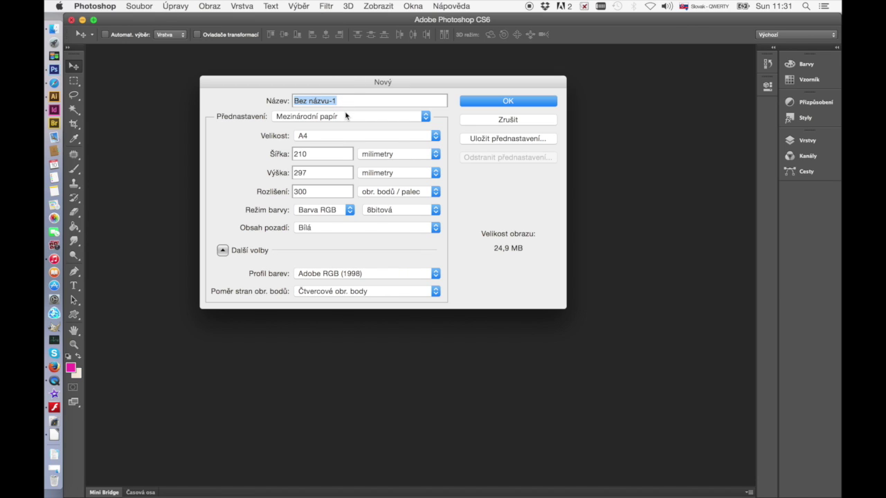
type("vzor")
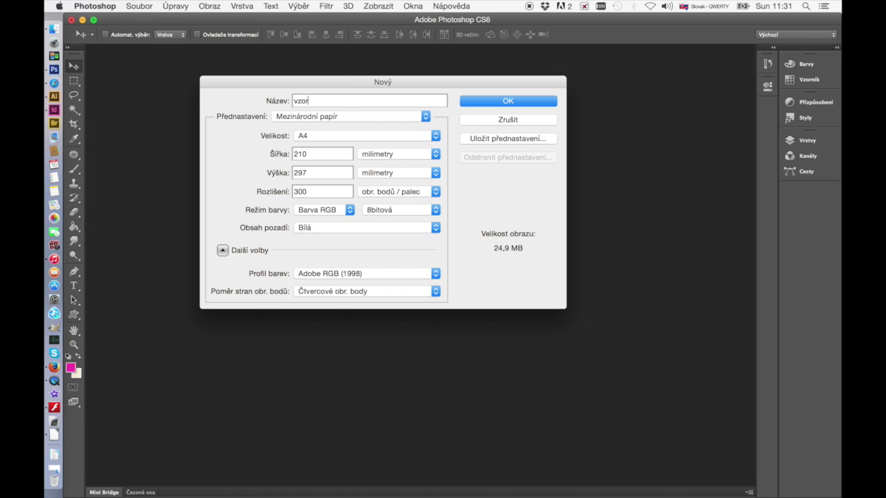
key("Return")
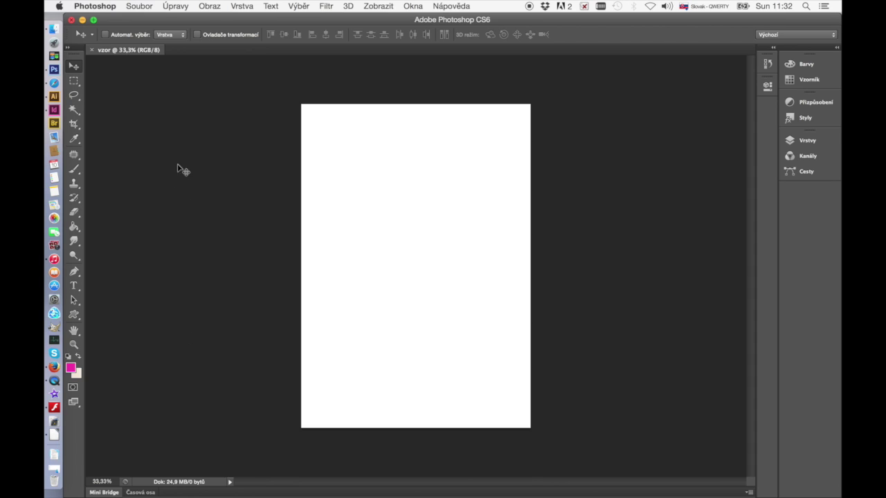
- Place images.jpeg from the Desktop into the document and position it near the page's upper-left corner
left_click(139, 6)
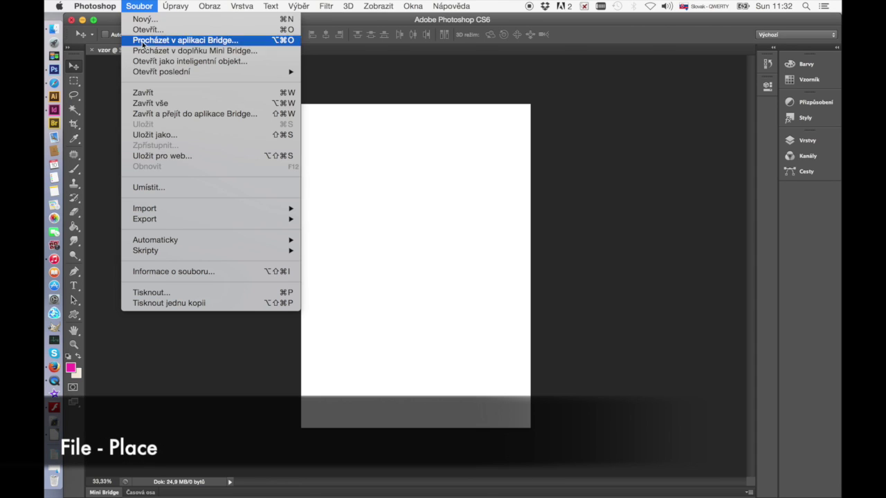
left_click(166, 187)
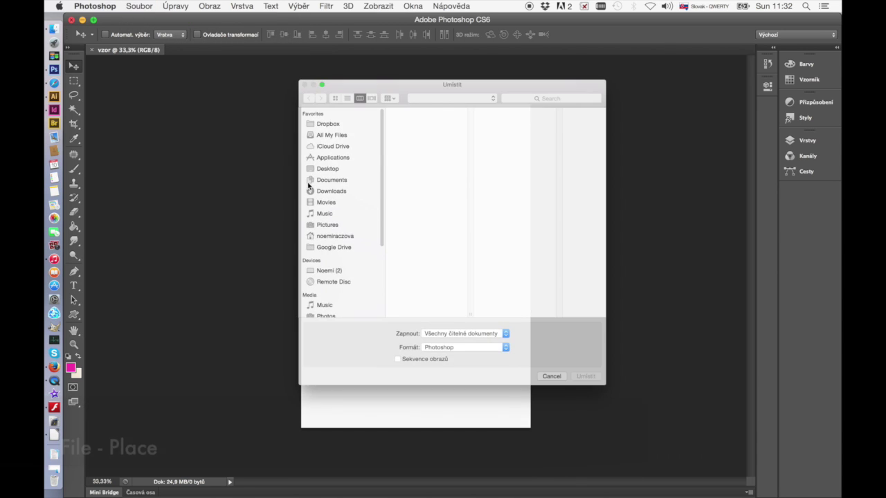
left_click(386, 137)
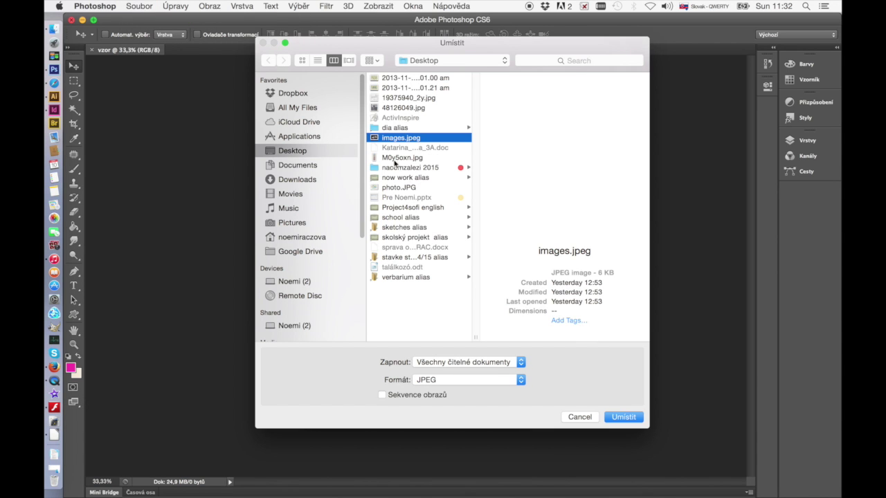
left_click(623, 418)
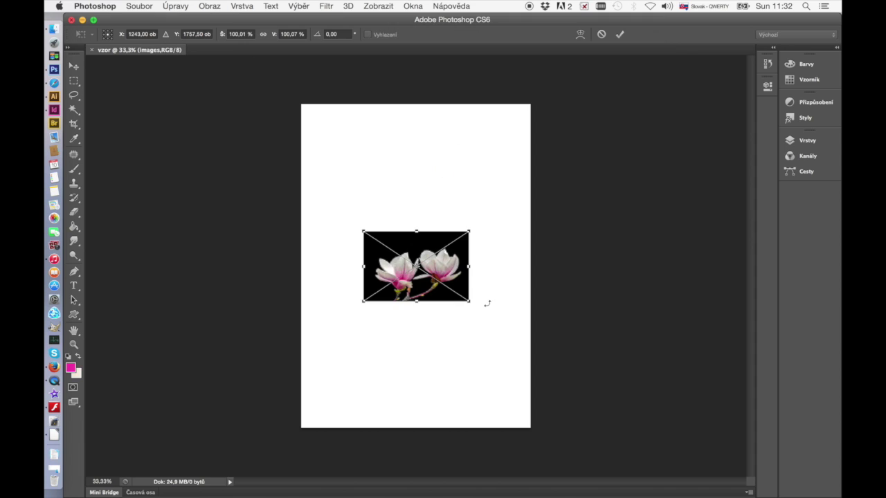
left_click_drag(455, 286, 410, 172)
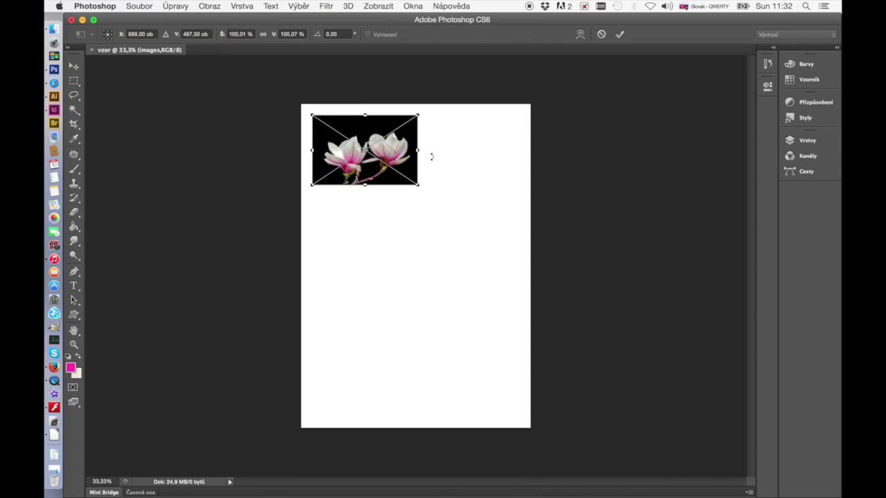
key("Return")
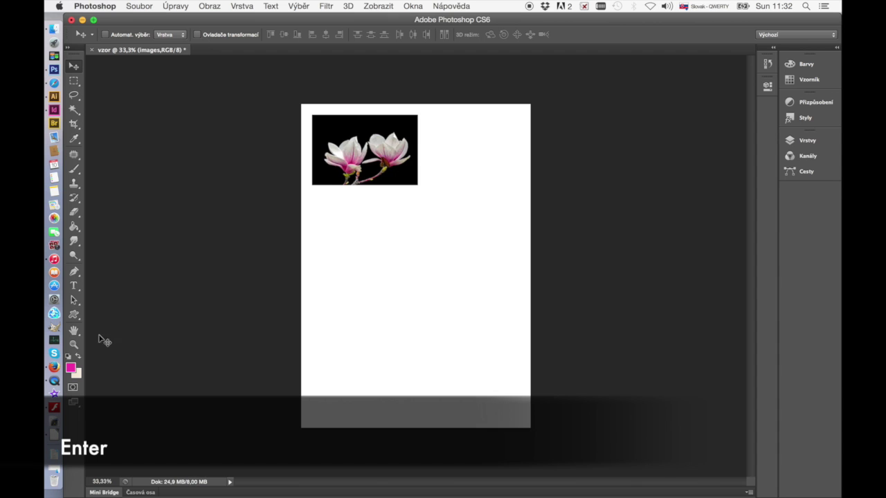
- Examine the placed magnolia photo up close and check the background and photo layers by hiding and showing each one
left_click(73, 345)
left_click_drag(303, 108, 368, 150)
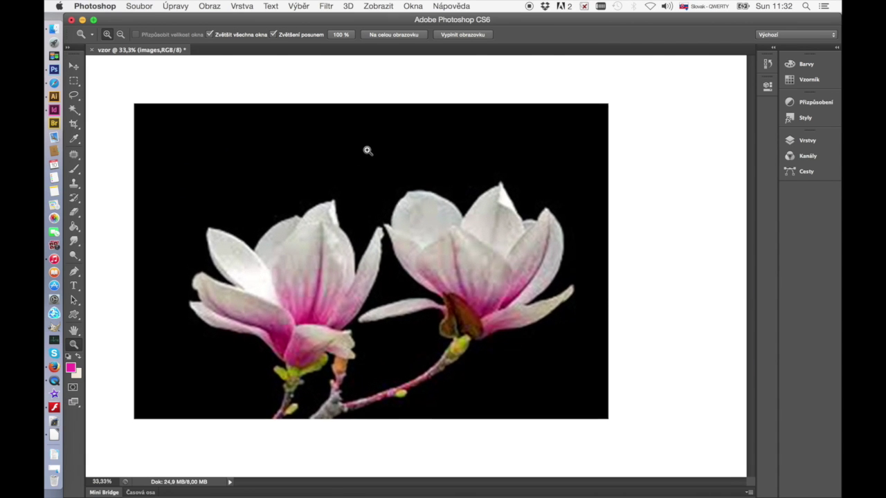
left_click_drag(408, 485, 420, 488)
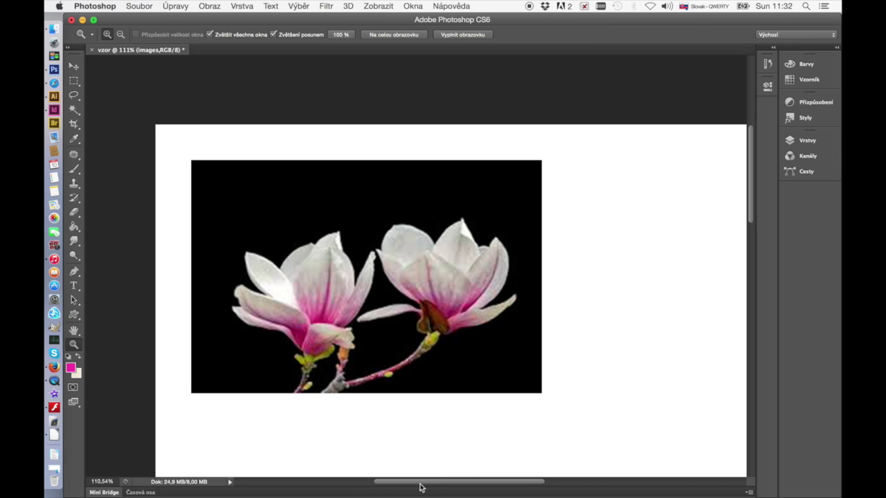
left_click(803, 142)
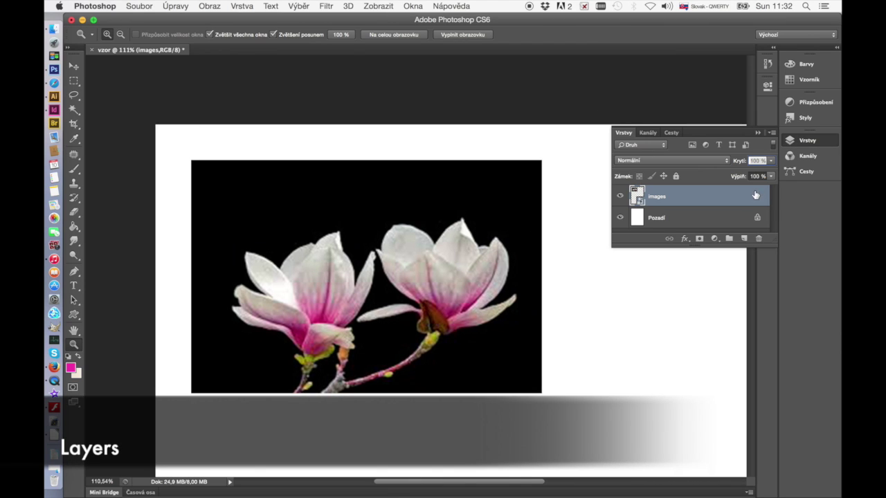
left_click(620, 219)
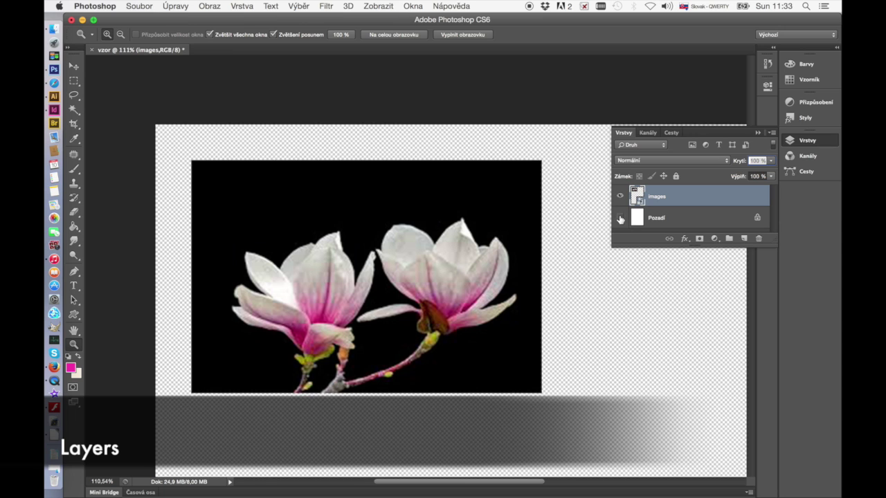
left_click(619, 219)
left_click(620, 198)
left_click(620, 198)
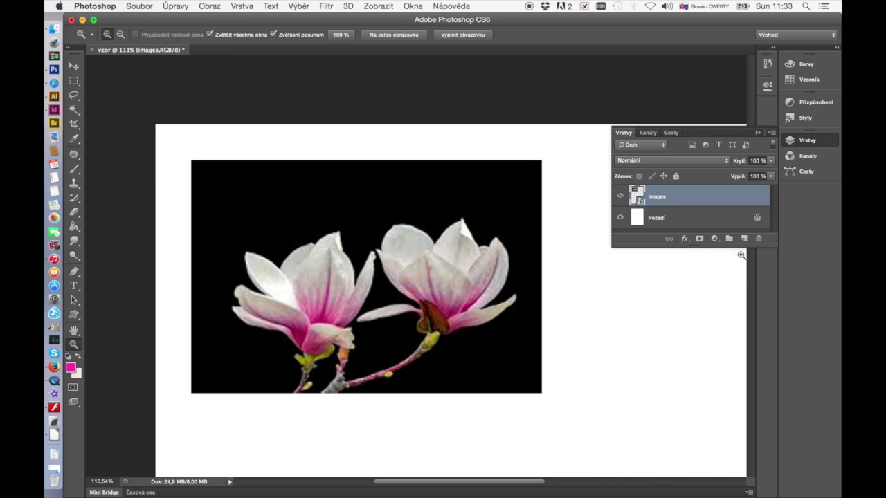
- Outline the left magnolia in magenta on a new layer with a hard round brush at 14 px
left_click(744, 238)
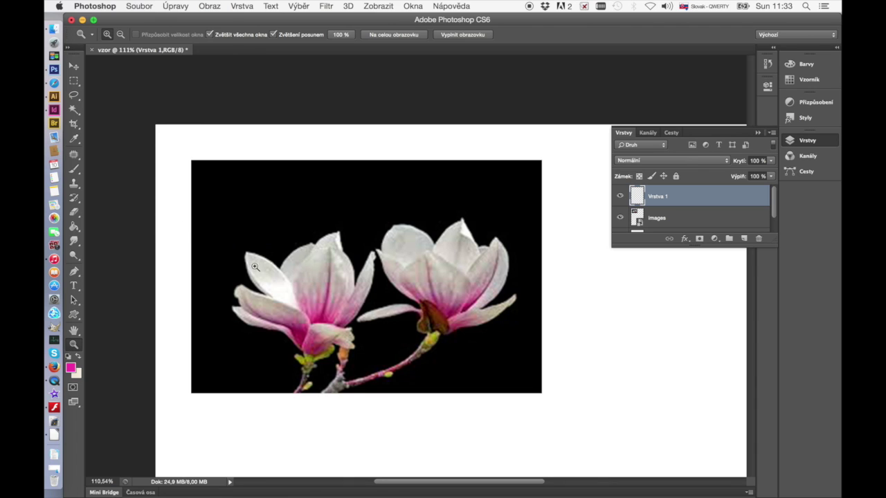
left_click(73, 171)
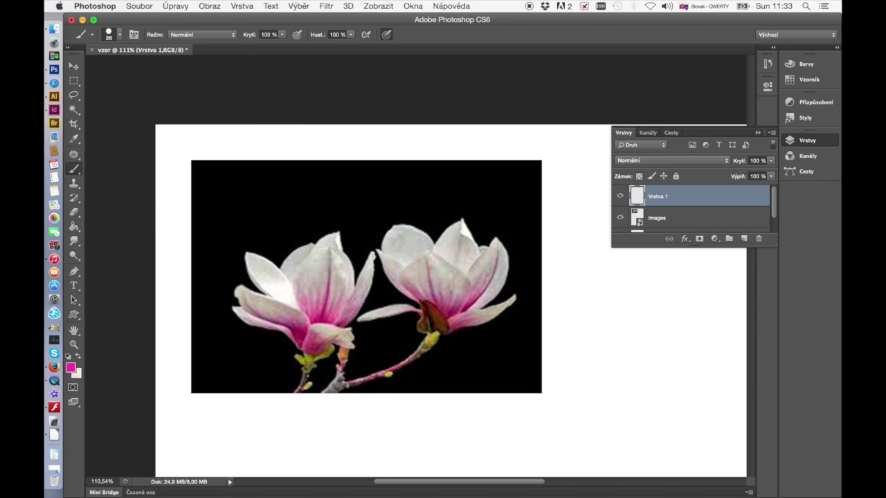
left_click(120, 36)
left_click(104, 118)
left_click_drag(94, 70, 89, 70)
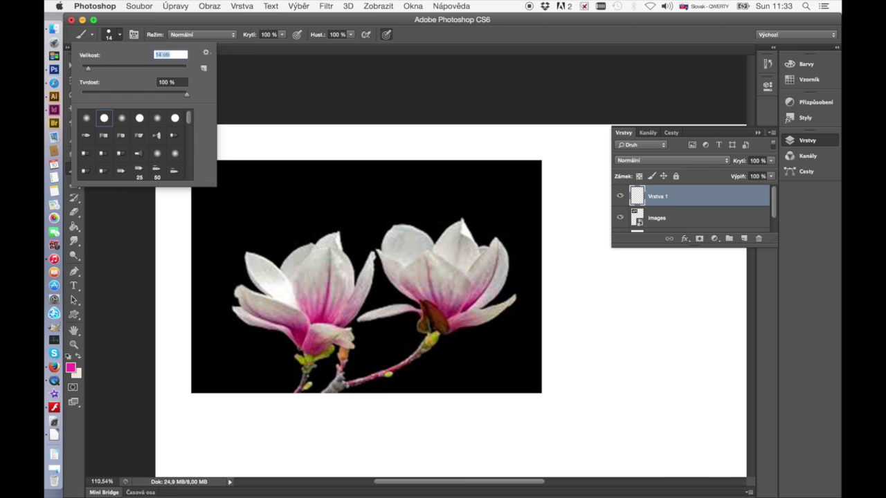
key("Return")
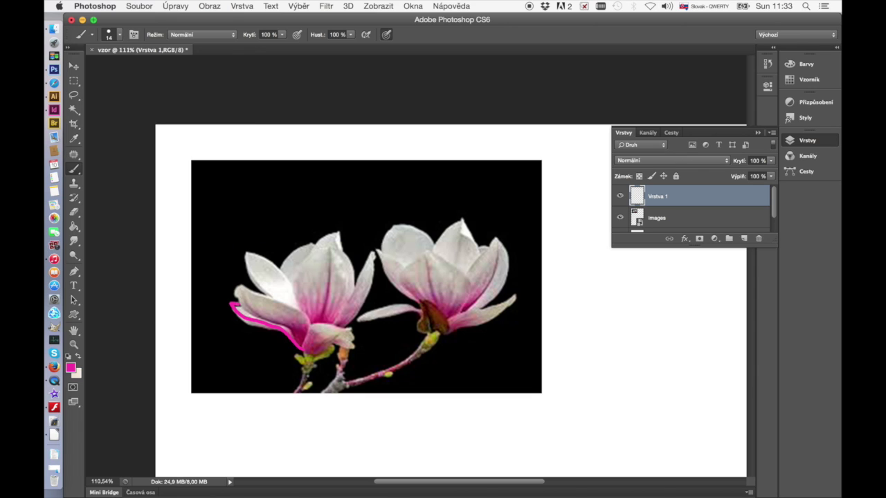
mouse_move(280, 298)
left_mouse_down()
mouse_move(254, 282)
mouse_move(246, 252)
mouse_move(292, 279)
mouse_move(304, 252)
mouse_move(339, 231)
mouse_move(352, 265)
mouse_move(342, 326)
mouse_move(362, 340)
left_mouse_up()
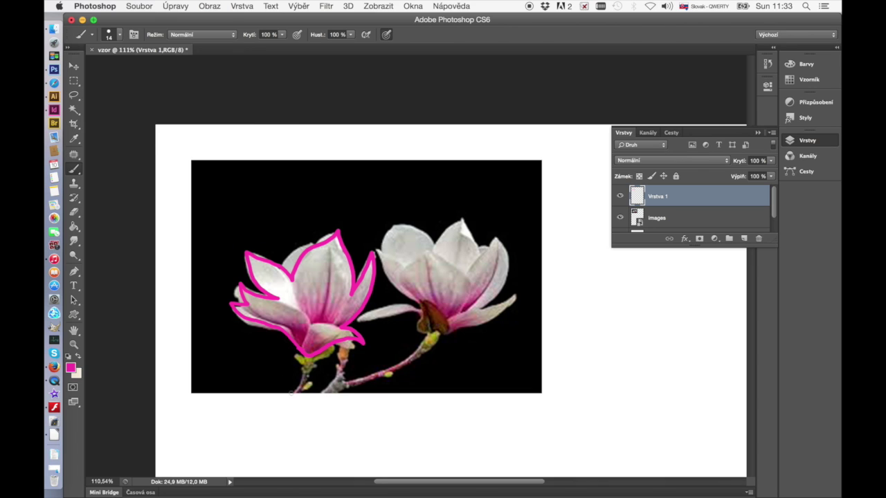
- Fill the left magnolia's outline with the magenta foreground color and brush over the thin gaps along its edge
key("g")
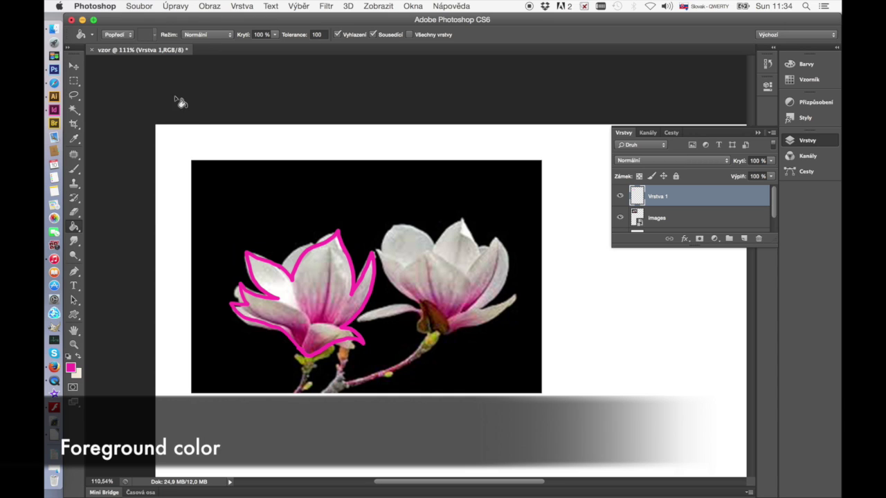
left_click(305, 325)
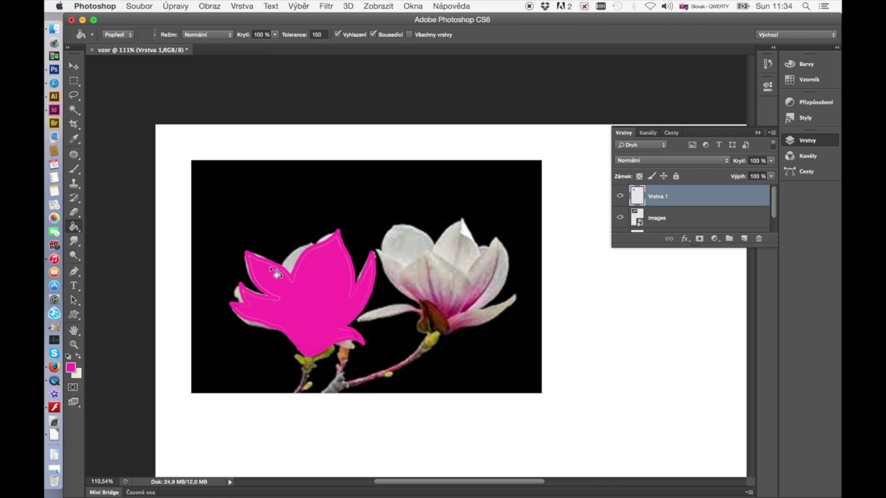
left_click(74, 169)
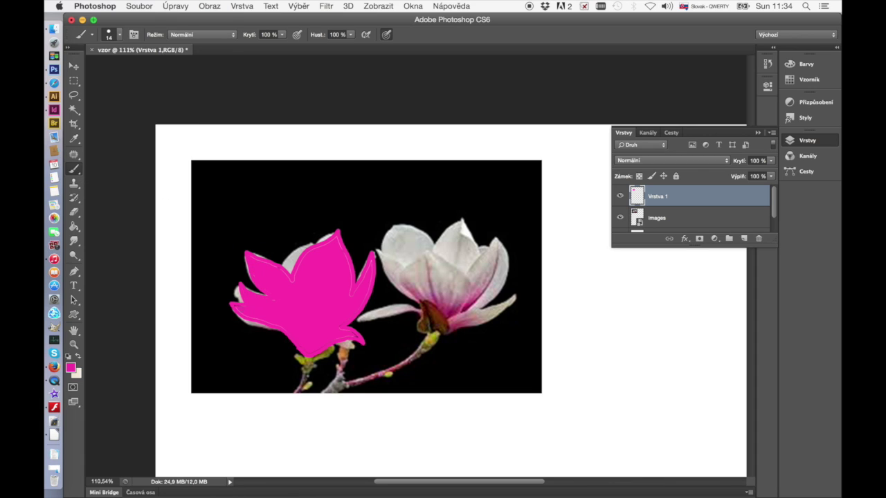
left_click_drag(335, 239, 252, 257)
- Lasso the right magnolia's shape on another new layer, fill the selection with magenta, and deselect it
left_click(74, 94)
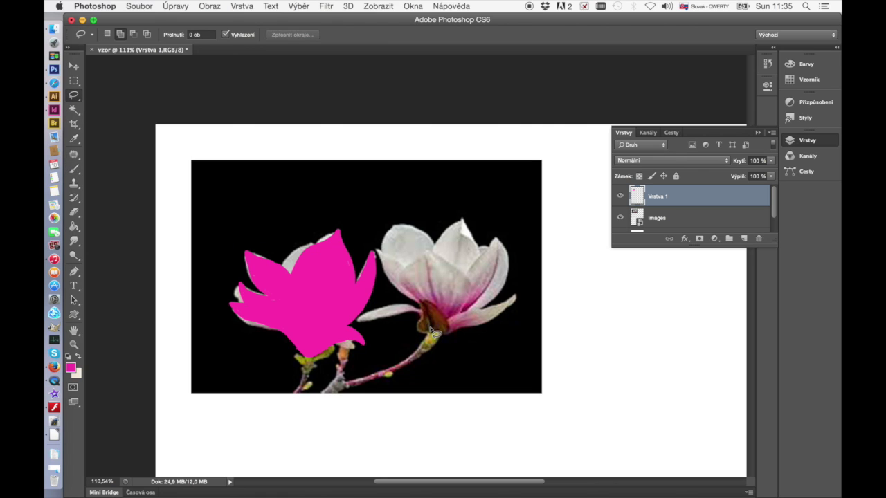
left_click(743, 239)
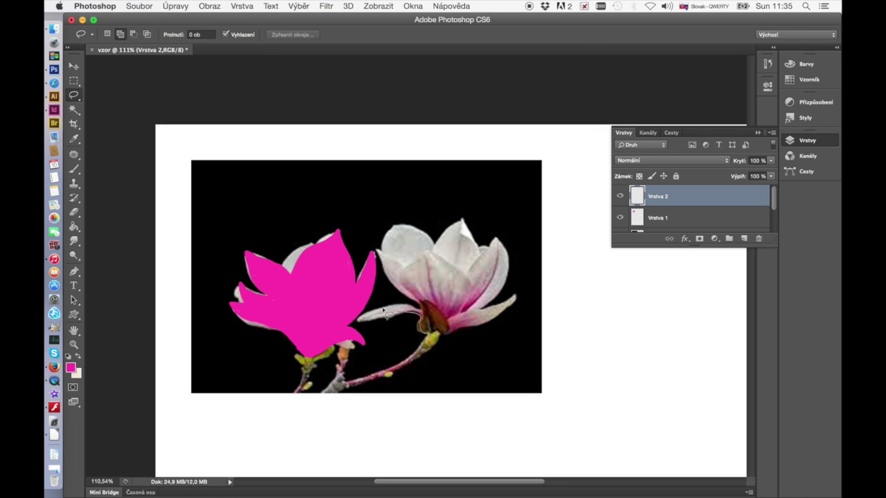
mouse_move(387, 263)
left_mouse_down()
mouse_move(418, 238)
mouse_move(500, 243)
mouse_move(515, 301)
mouse_move(433, 339)
left_mouse_up()
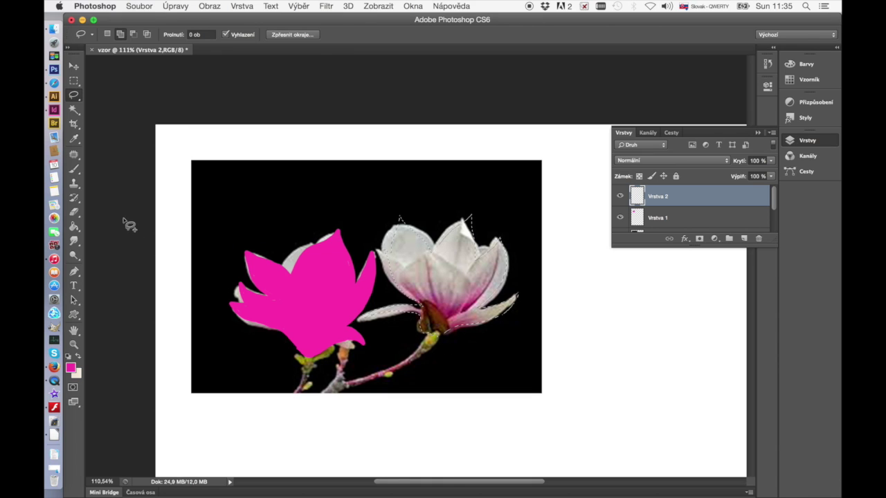
left_click(74, 226)
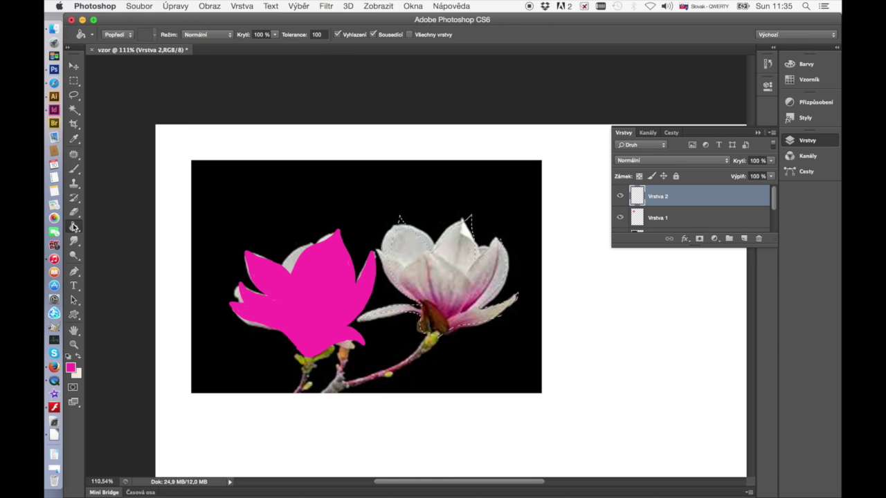
left_click(443, 277)
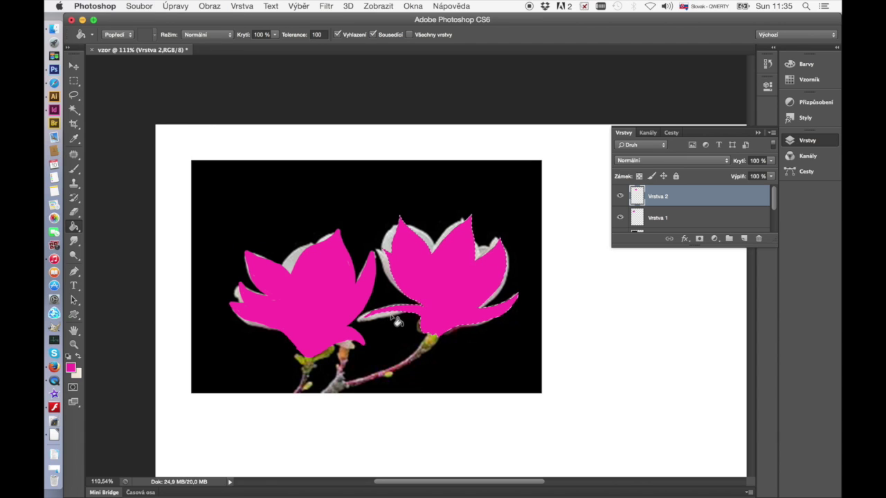
key("ctrl+d")
- Review the whole page and full layer list, hiding and showing the background and photo layers to check them
left_click(74, 344)
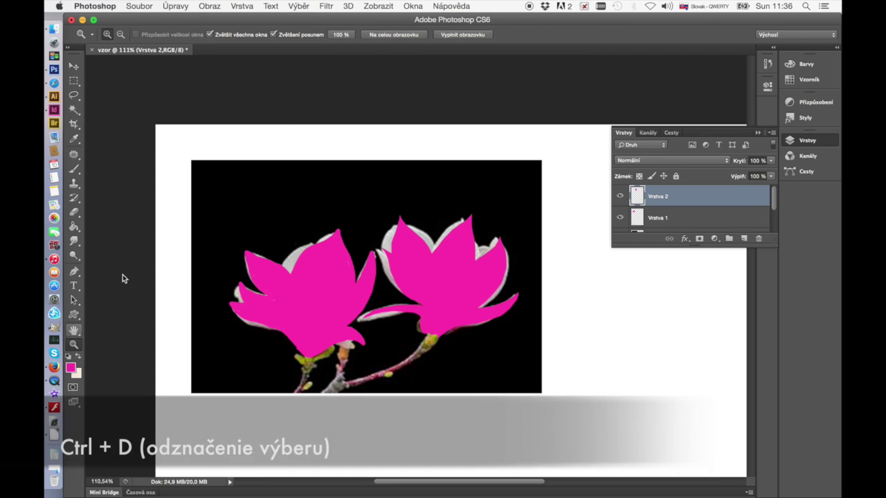
left_click(407, 35)
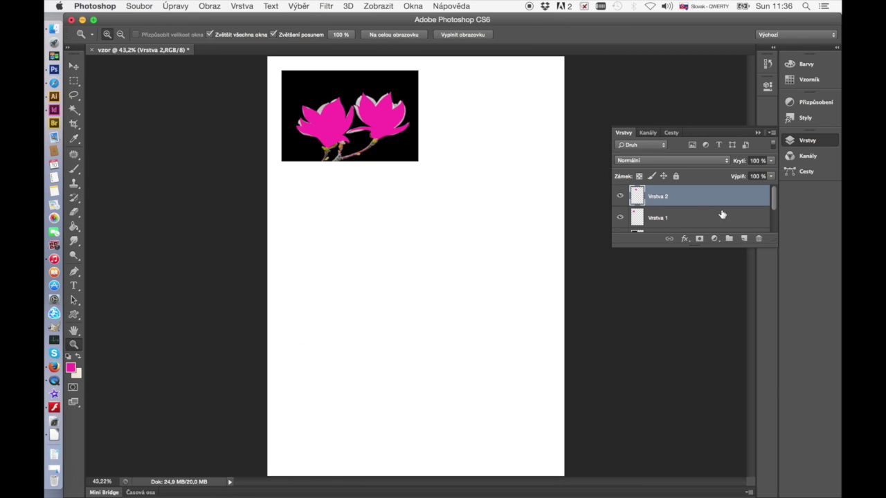
left_click_drag(769, 244, 765, 432)
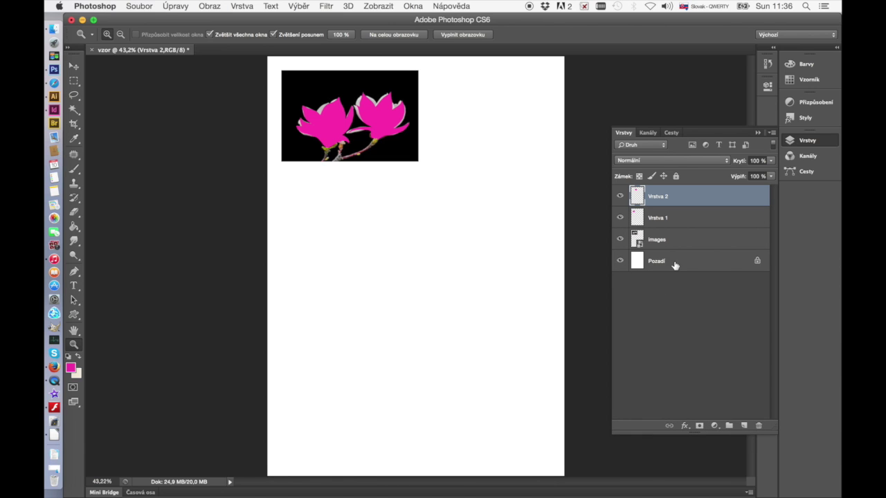
left_click(620, 261)
left_click(620, 261)
left_click(620, 240)
left_click(620, 239)
- Move the magnolia photo to the page's upper right corner and scale it down to about 57%
left_click(668, 242)
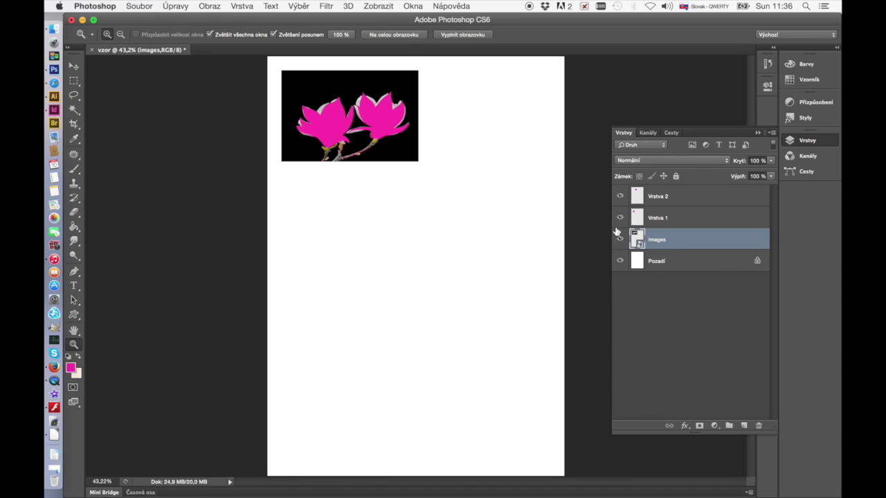
left_click(73, 66)
left_click_drag(376, 86, 488, 75)
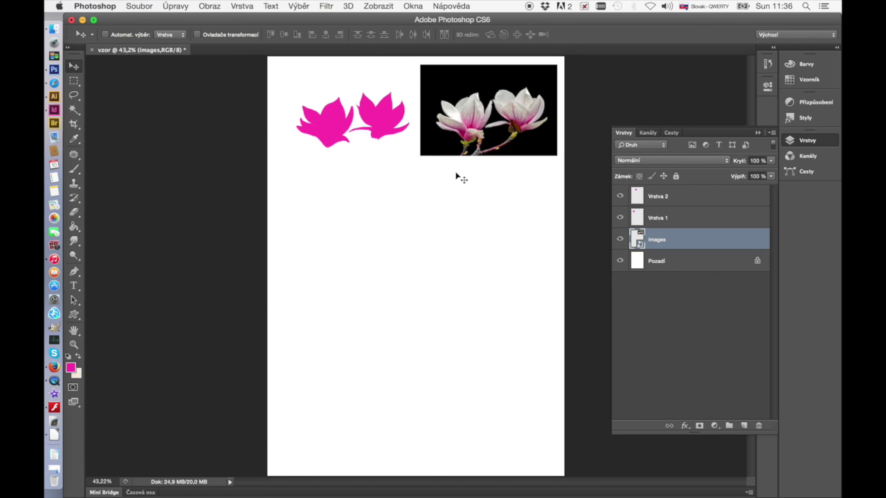
key("super+t")
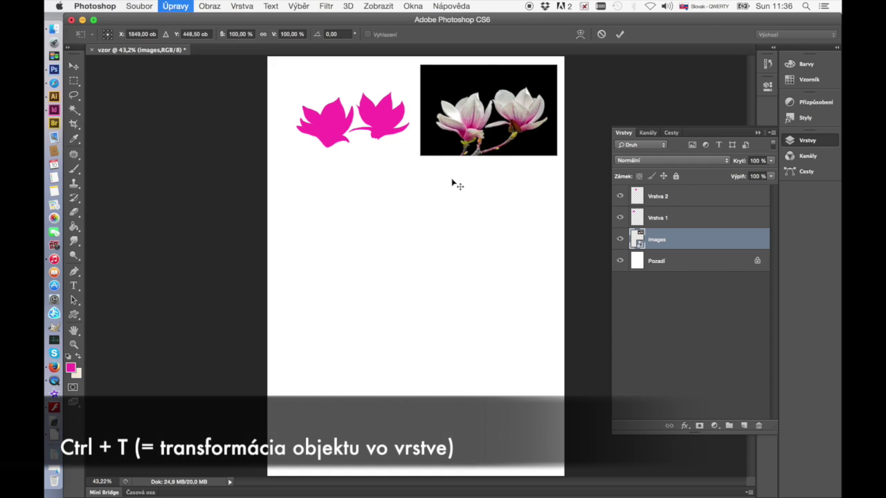
left_click_drag(420, 154, 478, 116)
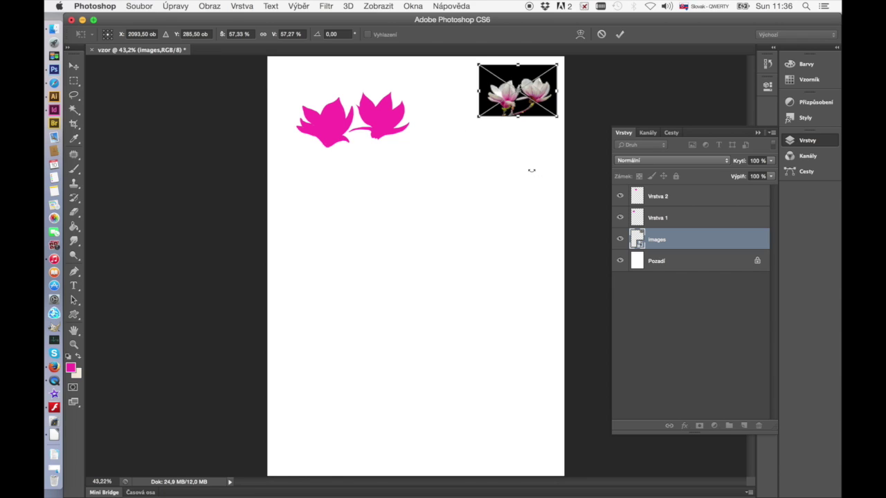
key("Return")
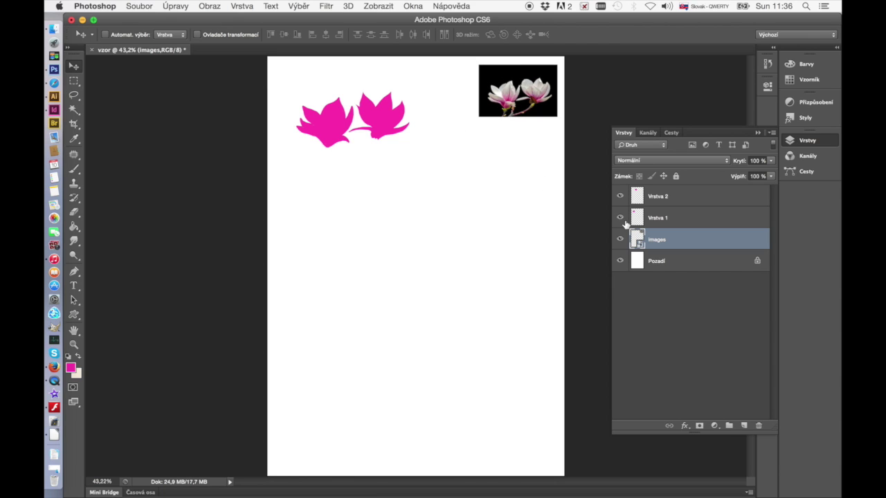
- Identify the two silhouettes by toggling their layers' visibility, and move the left magnolia on Vrstva 1 to just below the photo
left_click(619, 218)
left_click(619, 218)
left_click(620, 218)
left_click(620, 218)
left_click(619, 218)
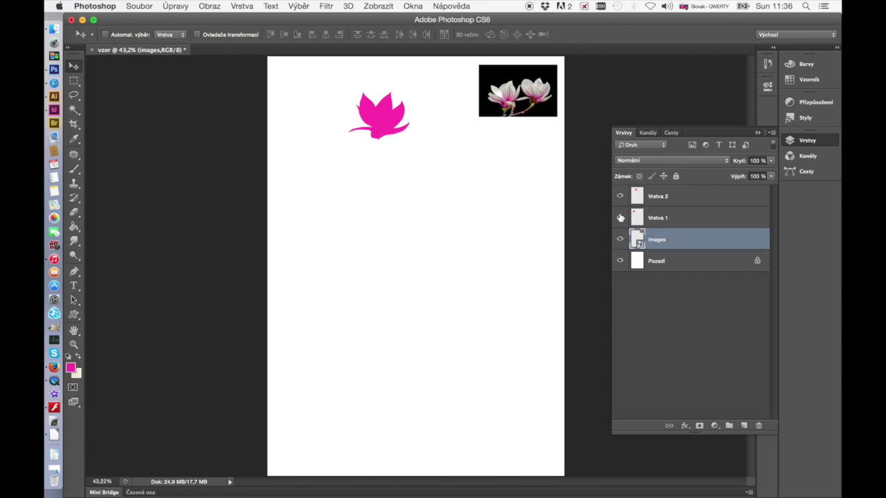
left_click(620, 218)
left_click(620, 197)
left_click(620, 197)
left_click(682, 217)
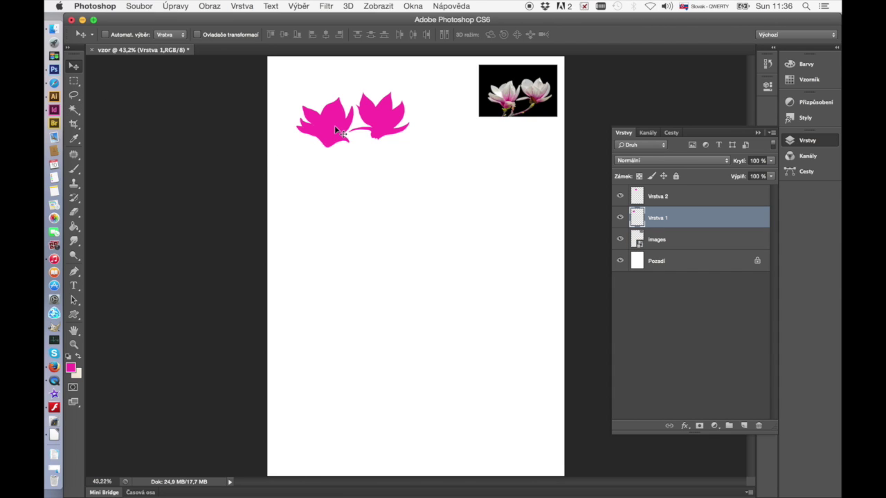
left_click_drag(329, 130, 519, 158)
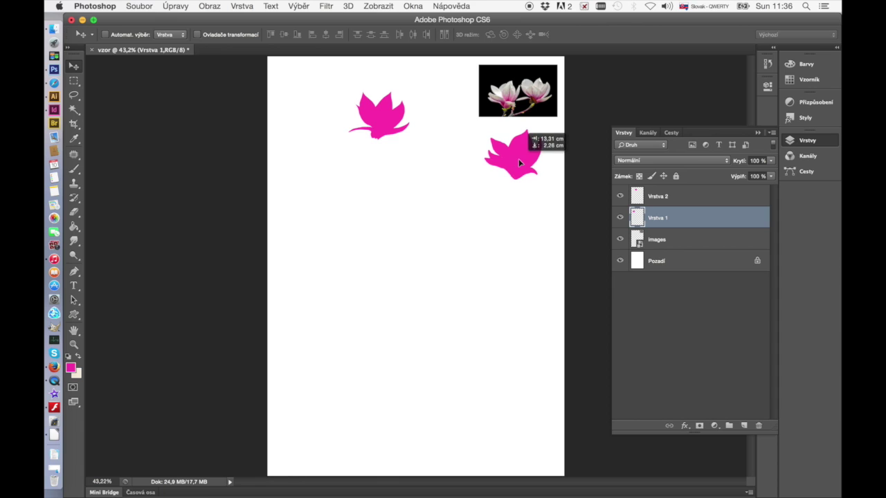
- Select the Vrstva 2 layer and hide and show it repeatedly to check which magnolia it holds
left_click(696, 198)
left_click(620, 197)
left_click(620, 196)
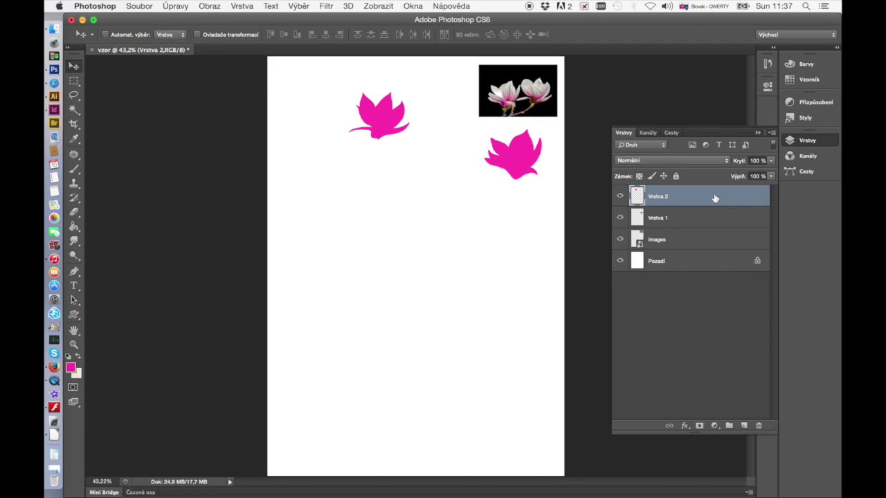
left_click(620, 197)
left_click(620, 197)
left_click(620, 196)
left_click(620, 196)
left_click(621, 196)
left_click(620, 196)
- Shorten the layer list, duplicate the Vrstva 2 layer, and place the copied flower directly below the original
left_click_drag(692, 435, 682, 299)
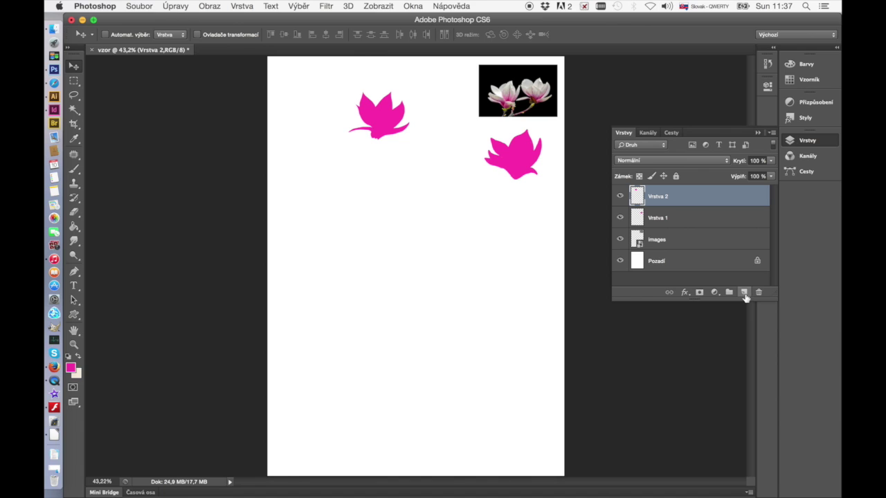
left_click_drag(719, 195, 745, 292)
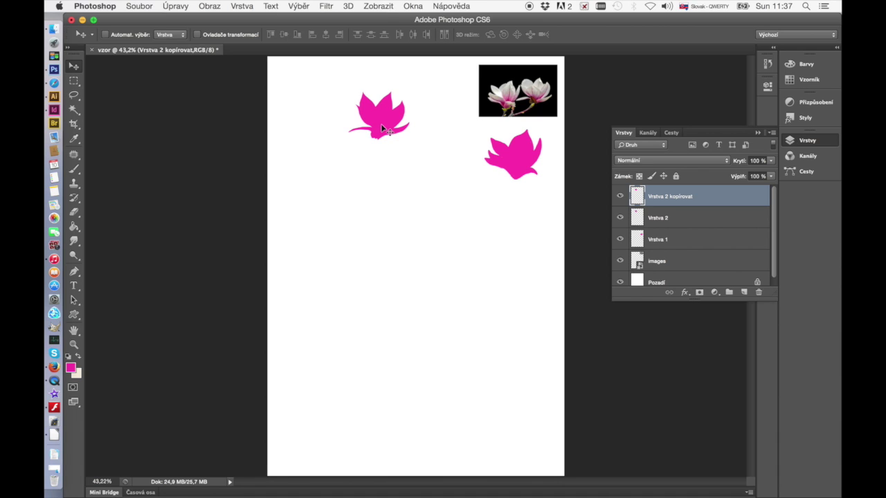
left_click_drag(381, 128, 384, 168)
mouse_move(387, 183)
left_mouse_down()
mouse_move(329, 129)
mouse_move(396, 149)
mouse_move(440, 122)
mouse_move(409, 163)
mouse_move(380, 170)
left_mouse_up()
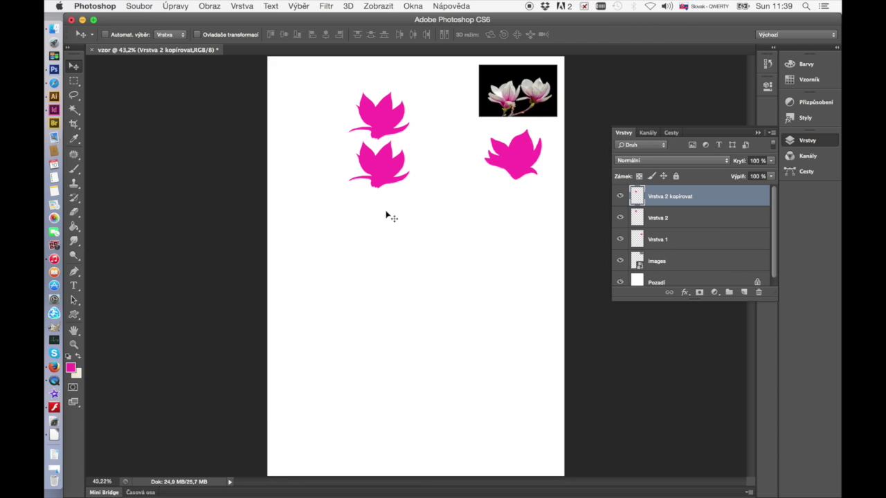
- Flip the copied flower horizontally and place it beside the original so their inner leaf tips meet
key("ctrl+t")
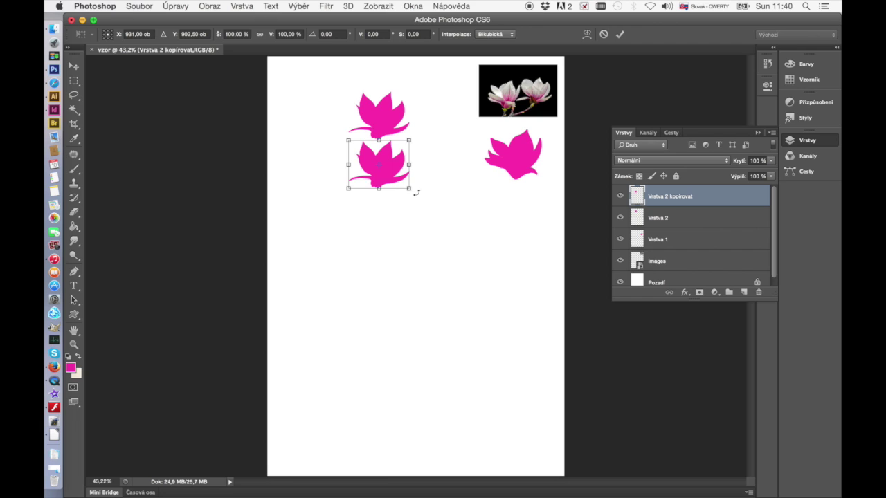
right_click(392, 167)
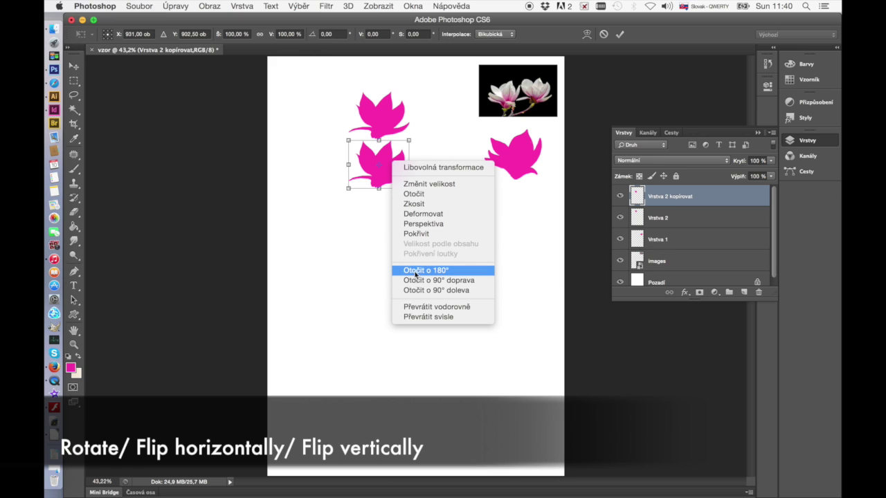
left_click(417, 306)
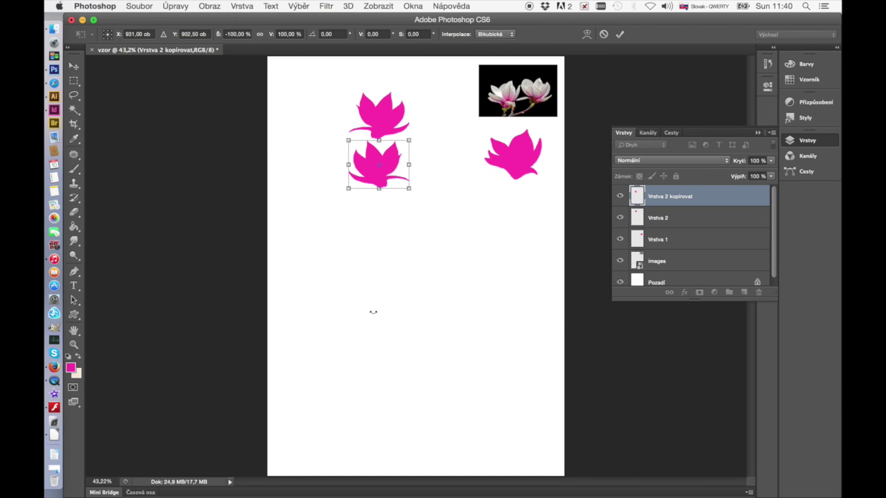
key("Return")
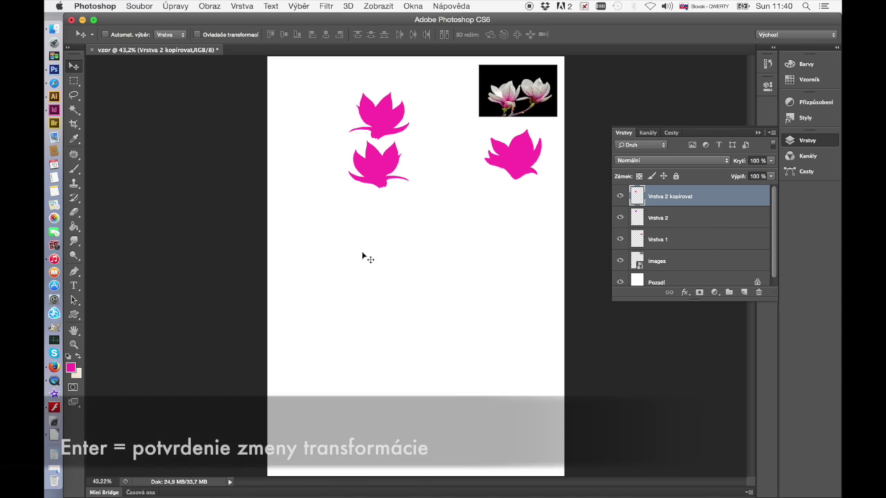
left_click_drag(374, 166, 444, 134)
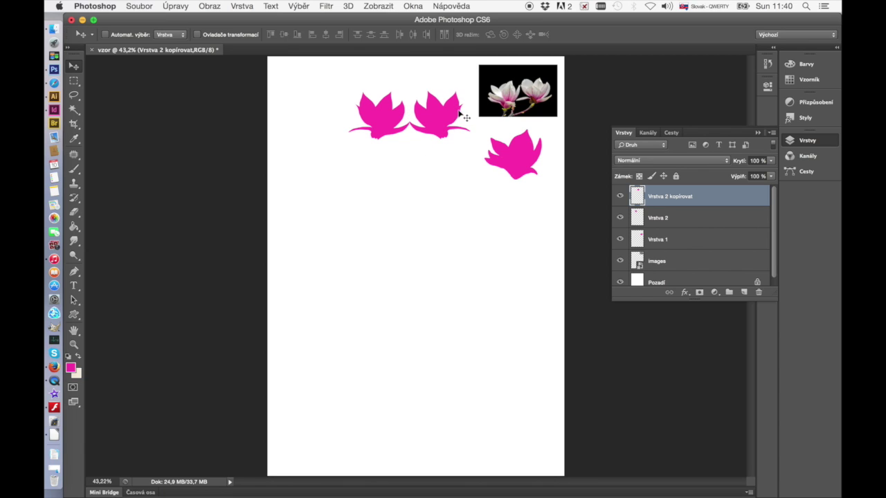
- Move both mirrored flowers together up and to the left, and merge the copy down into Vrstva 2
left_click(701, 220, "shift")
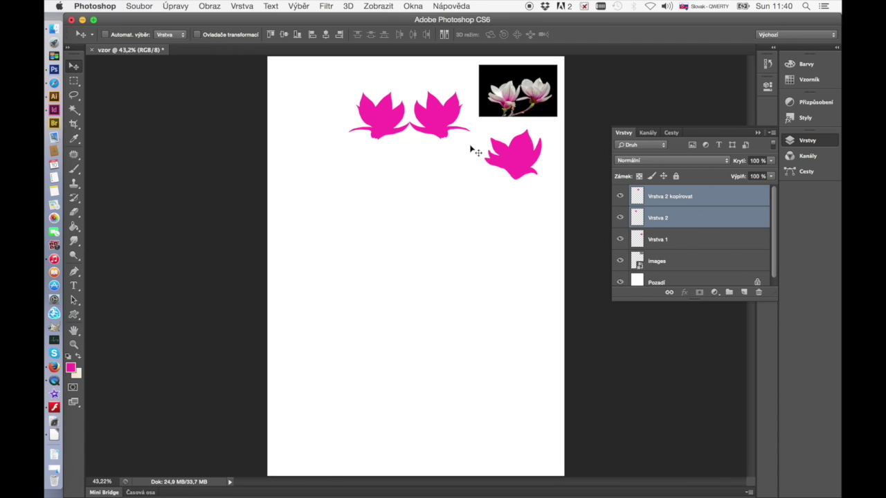
left_click_drag(439, 119, 395, 110)
key("super+e")
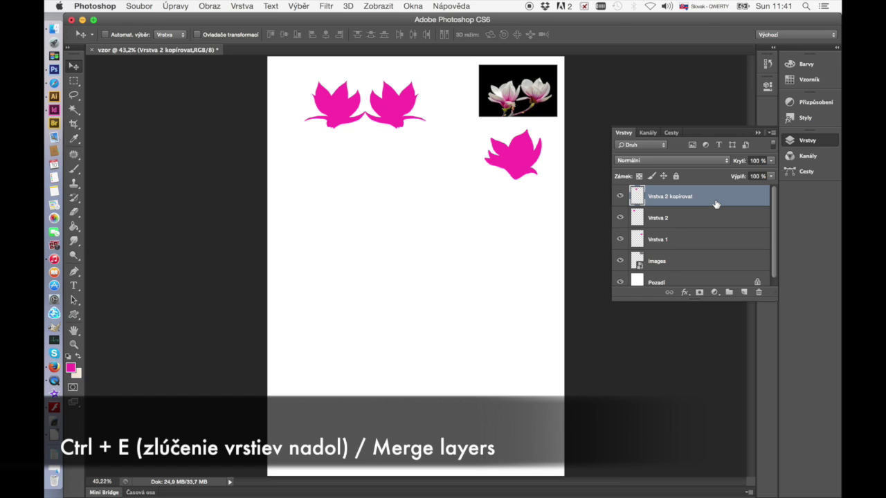
right_click(716, 205)
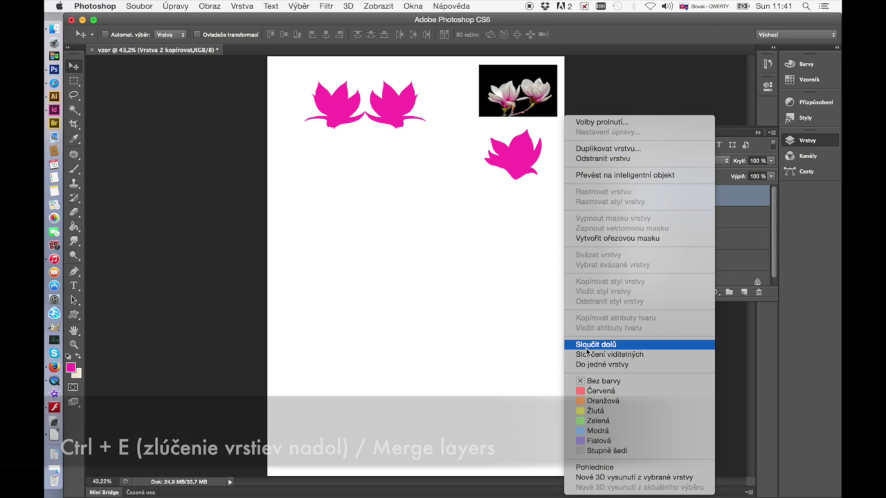
left_click(586, 349)
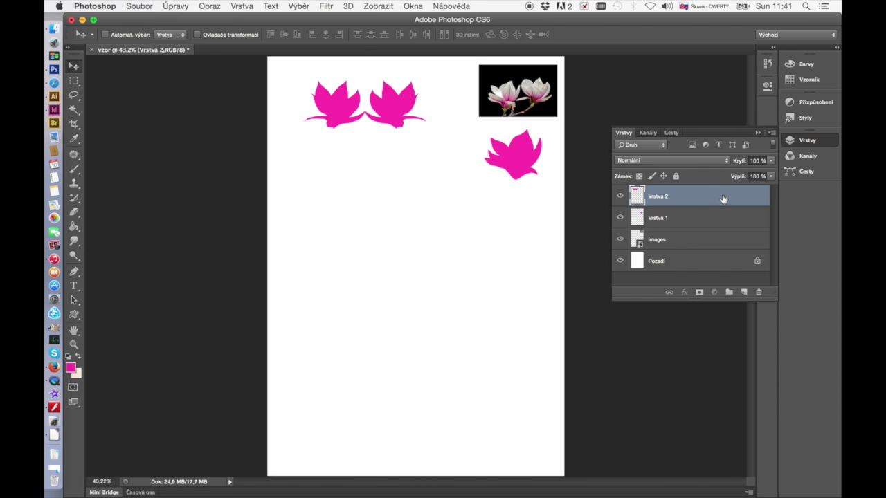
- Duplicate the merged flower pair, place the copy directly below the original, and flip it vertically
left_click_drag(723, 199, 744, 292)
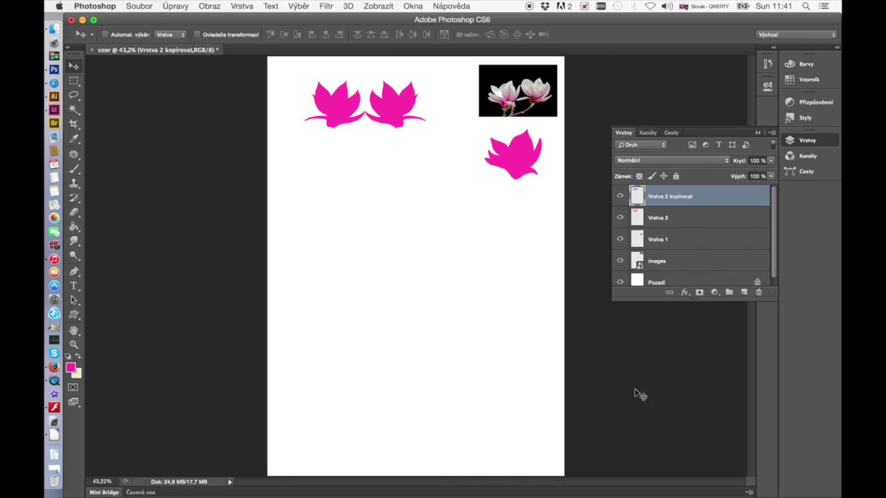
left_click_drag(392, 111, 393, 161)
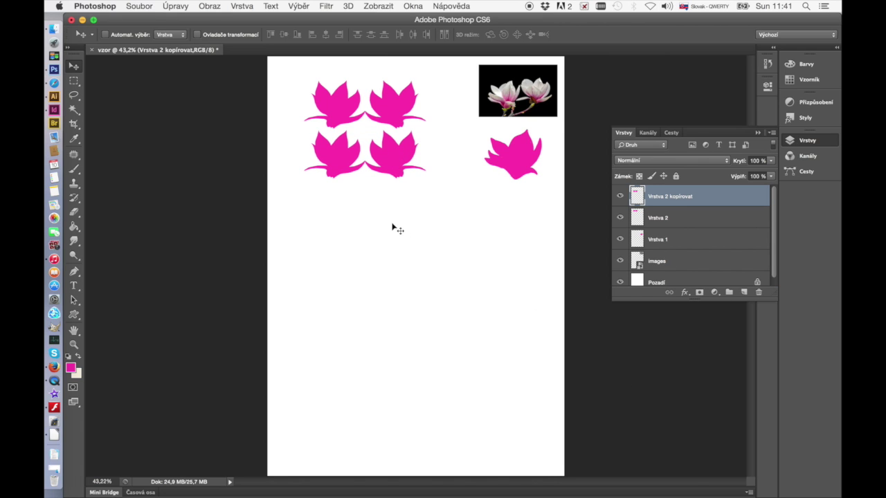
key("super+t")
right_click(399, 164)
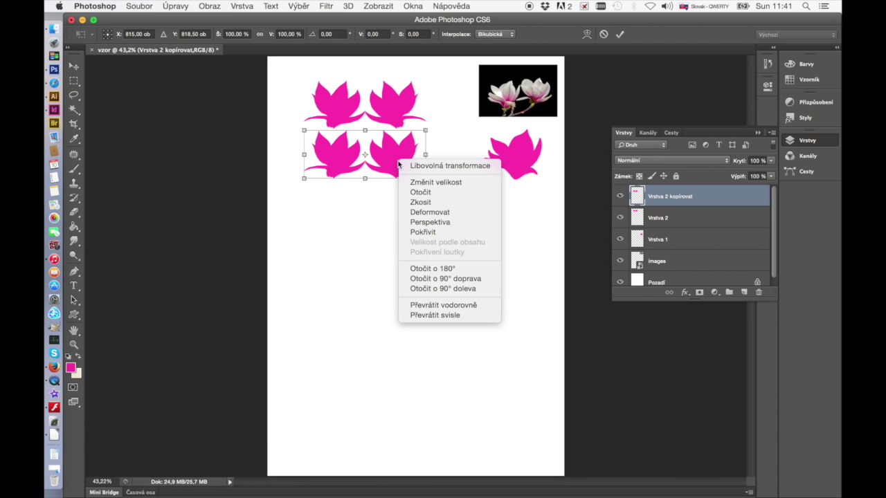
left_click(422, 315)
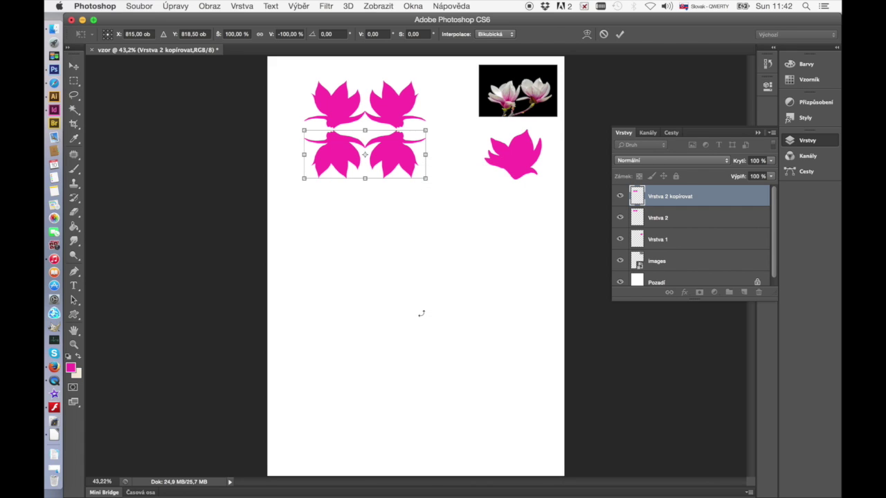
key("Return")
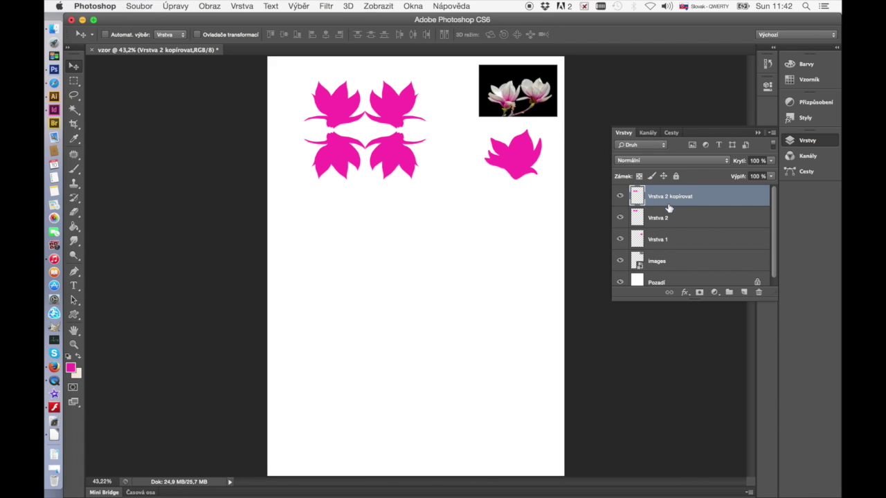
- Check both flower pair layers by toggling their visibility, merge them into one, and shift the four-flower motif slightly left
left_click(620, 197)
left_click(620, 196)
left_click(621, 197)
left_click(621, 197)
left_click(620, 218)
left_click(620, 218)
key("super+e")
left_click_drag(385, 247, 376, 245)
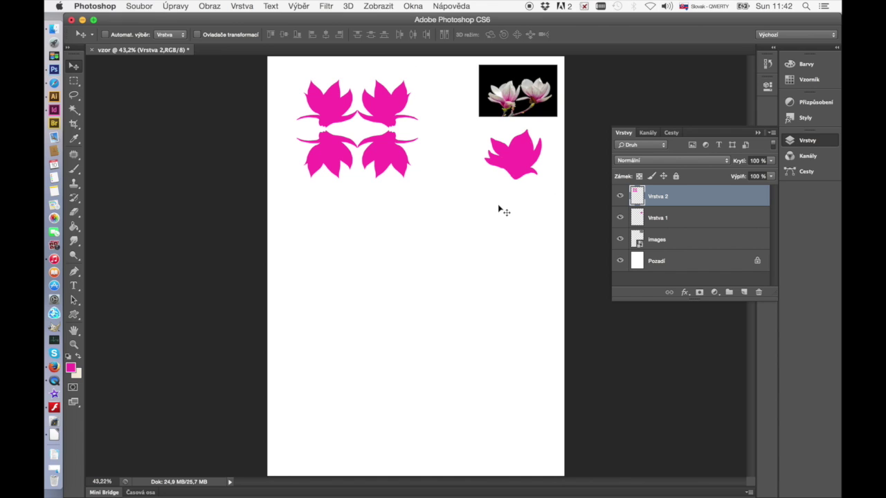
- Save the document to the Desktop as vzor.psd in Photoshop format with layers and maximized compatibility
key("super+s")
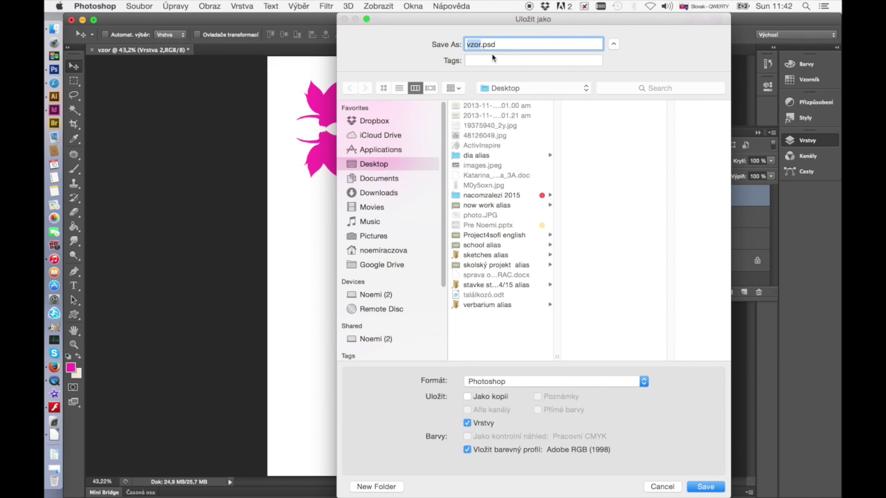
left_click(706, 488)
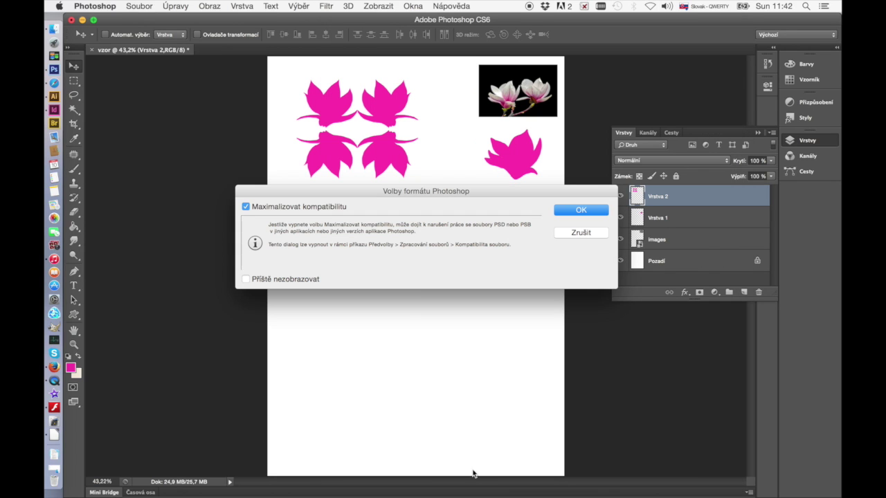
left_click(565, 209)
- Shift the four-flower motif slightly to the right on the page and save the document again
left_click_drag(391, 124, 401, 127)
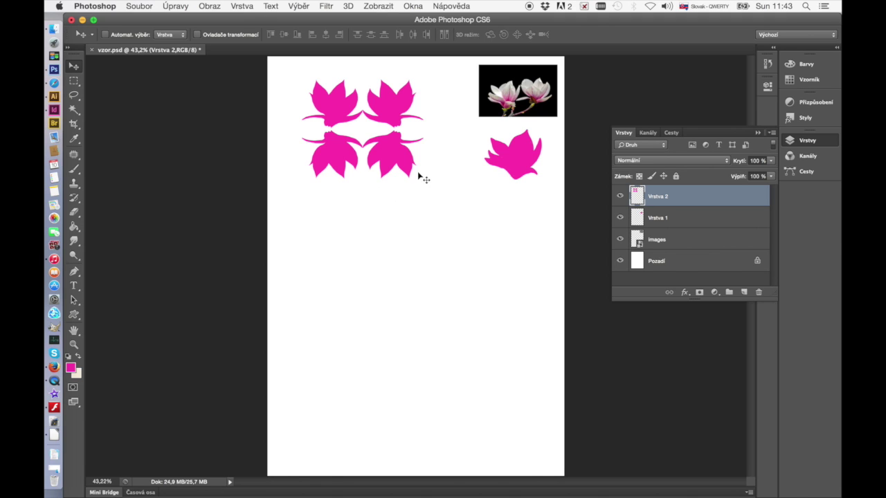
key("z")
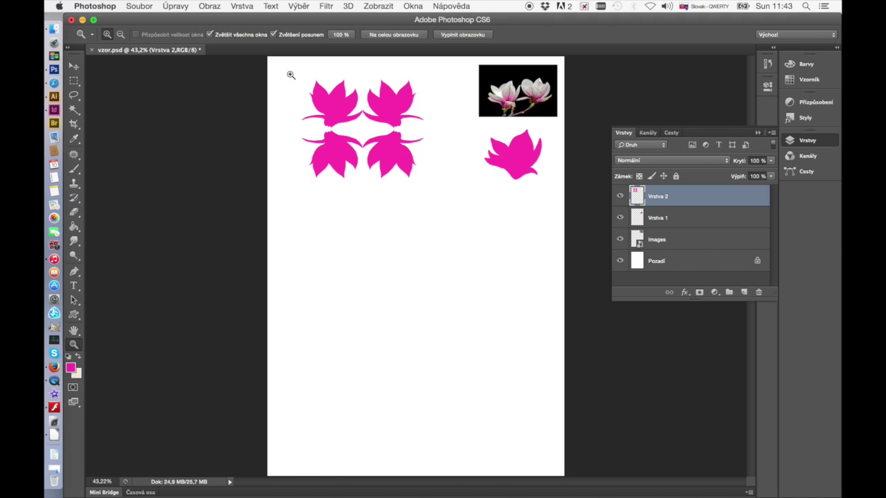
left_click_drag(289, 76, 311, 106)
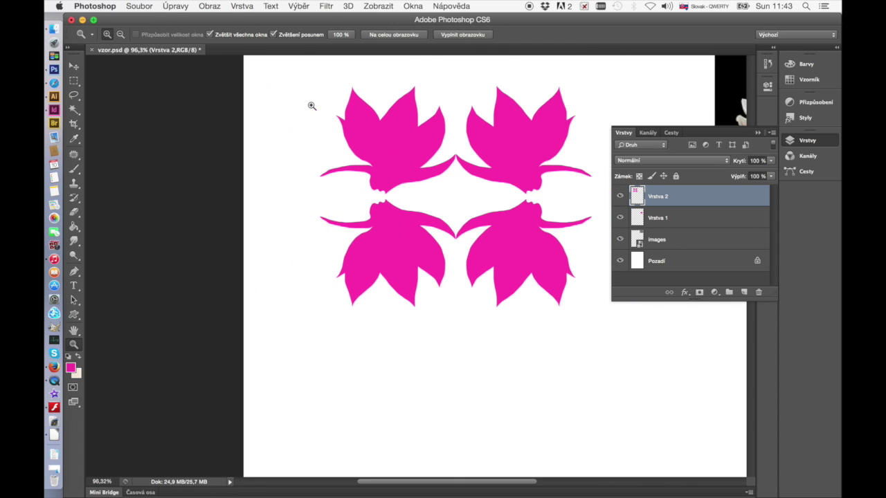
scroll(272, 232, "right", 3)
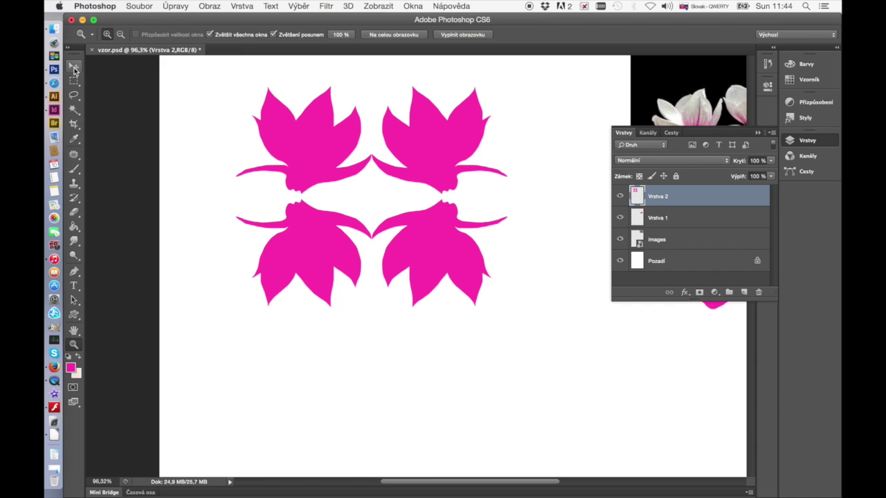
left_click(140, 6)
left_click(157, 126)
- Save a copy of the document to the Desktop as vzor_podklad.psd in Photoshop format with layers
left_click(150, 7)
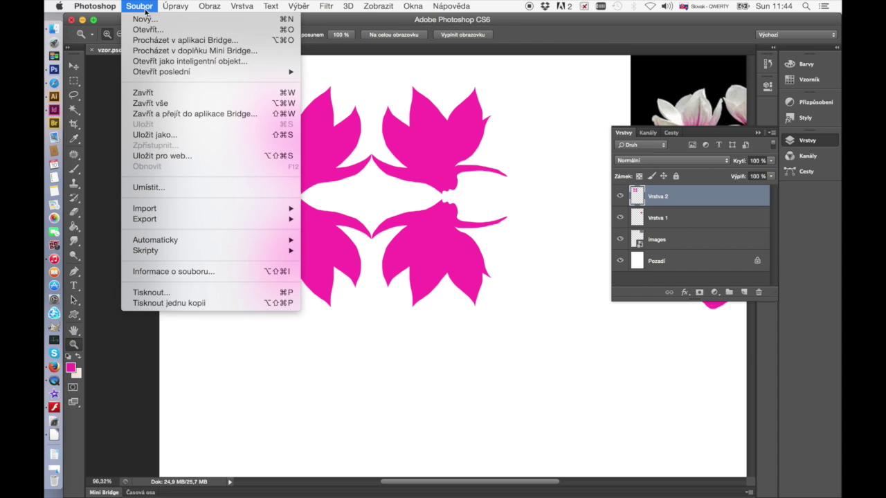
left_click(172, 139)
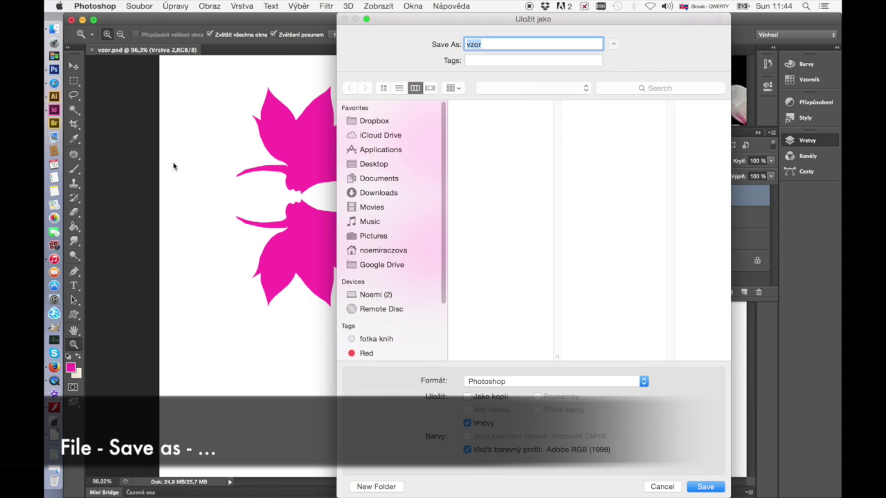
left_click(483, 44)
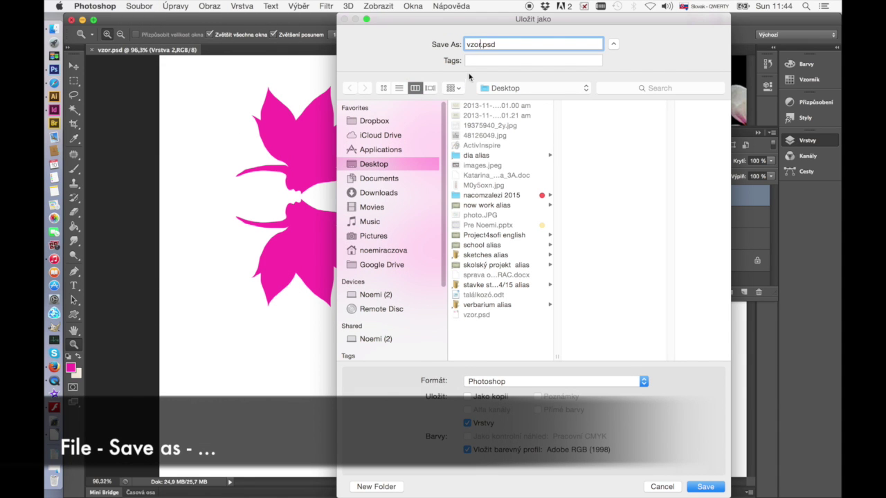
type("podklad")
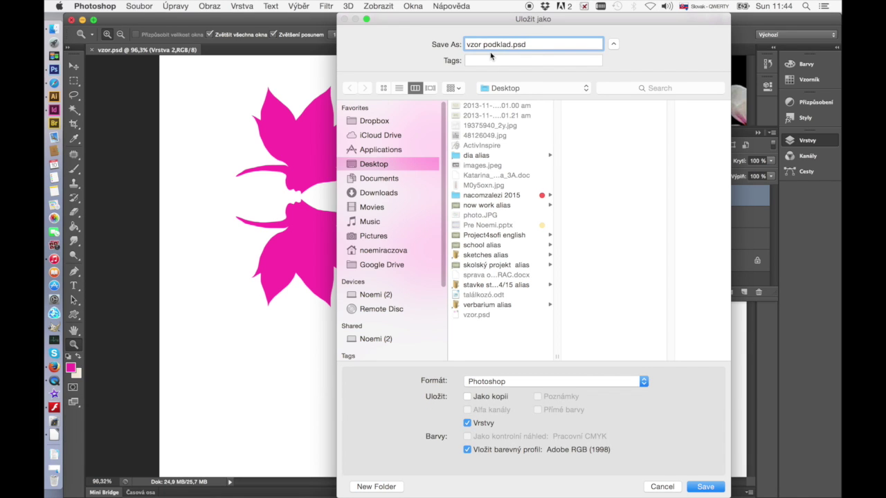
left_click(702, 487)
left_click(583, 212)
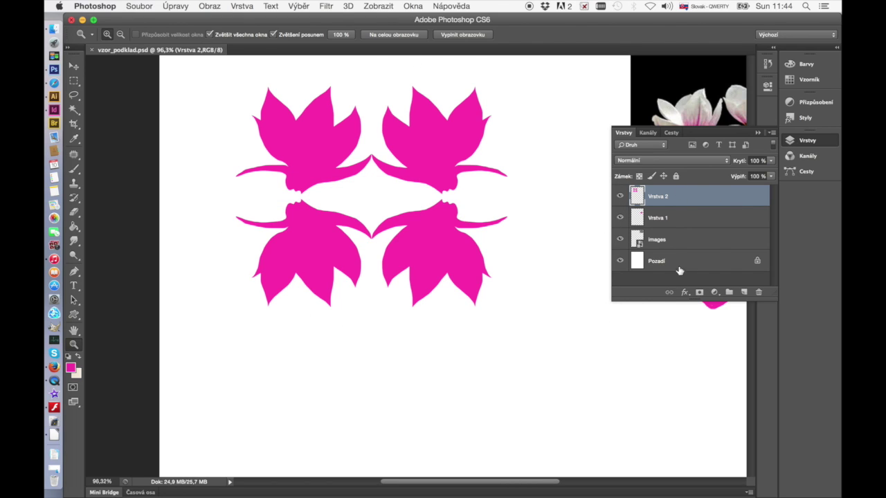
- Delete the layers Vrstva 1, images and Pozadí, keeping only the four-flower motif layer on transparency
left_click(701, 219)
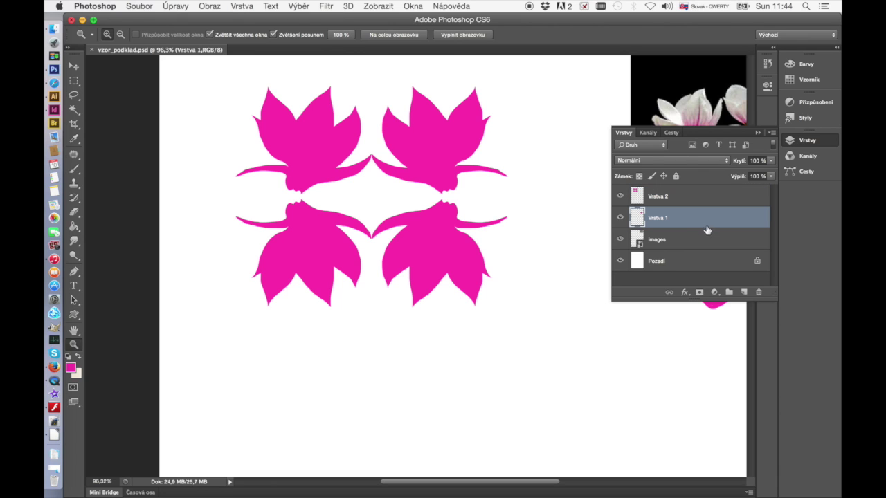
left_click(759, 292)
key("Return")
left_click(758, 292)
left_click(520, 186)
left_click(759, 292)
left_click(539, 186)
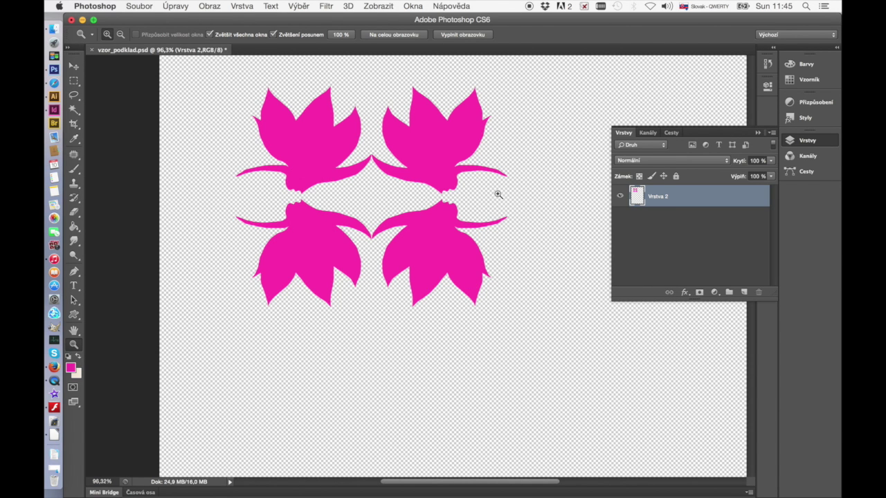
- Crop the canvas with a 1:1 square ratio closely around the centred four-flower motif
left_click(400, 35)
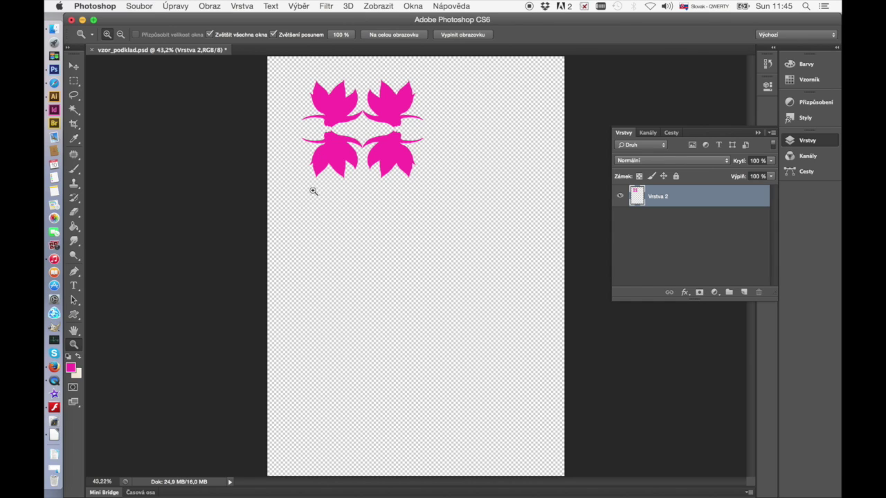
left_click(74, 125)
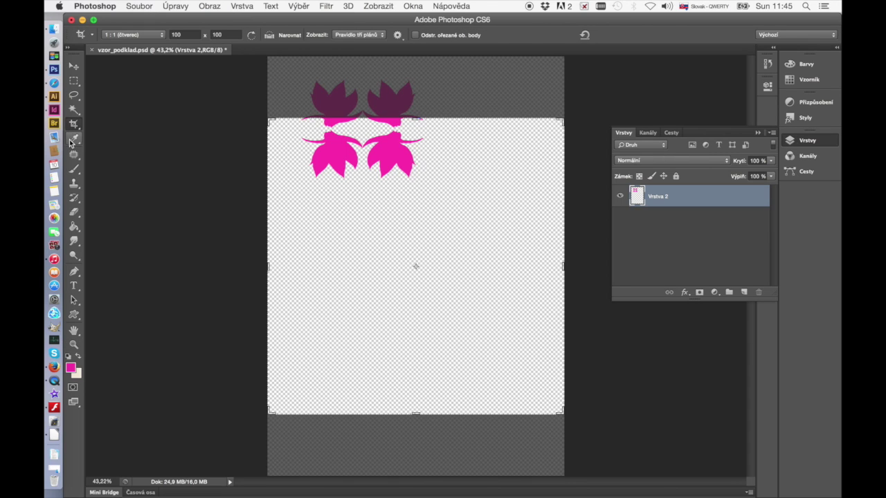
left_click(161, 35)
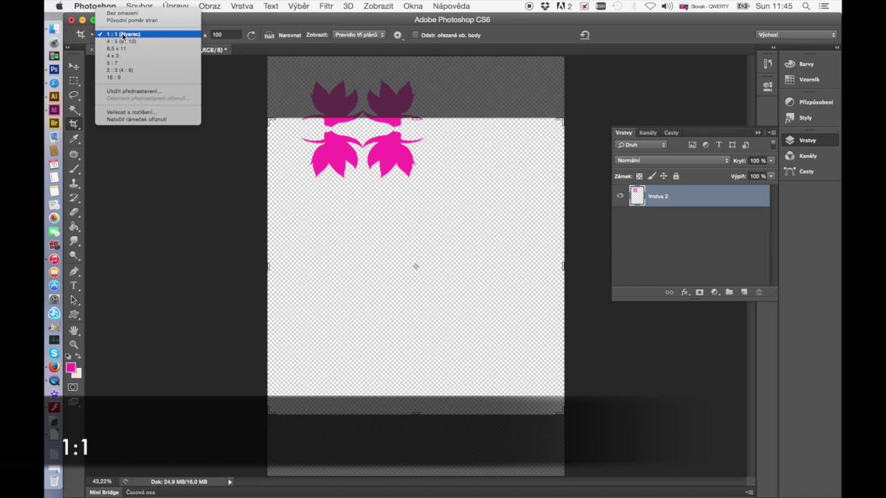
key("Return")
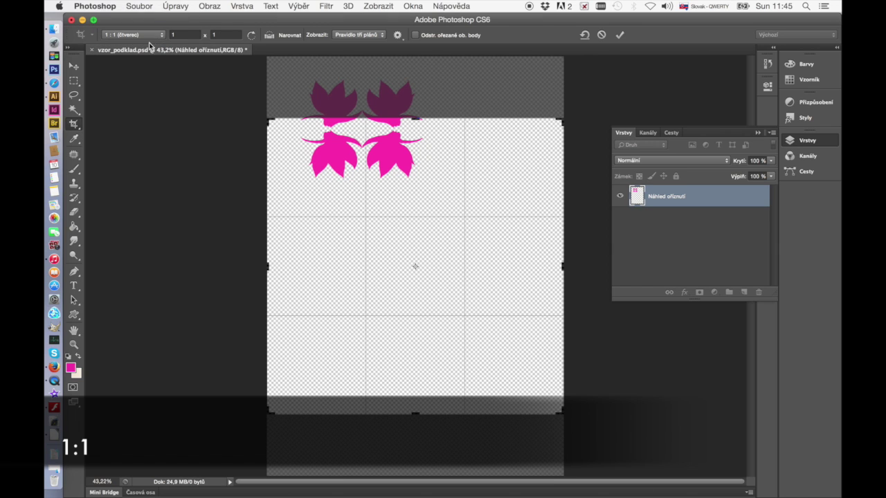
left_click_drag(565, 413, 493, 344)
left_click(435, 263)
left_click_drag(434, 263, 406, 313)
left_click_drag(492, 343, 446, 293)
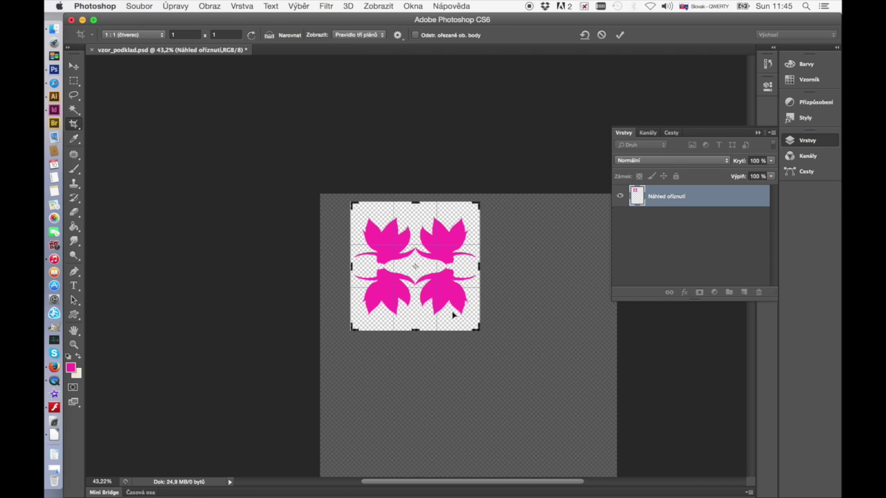
key("Return")
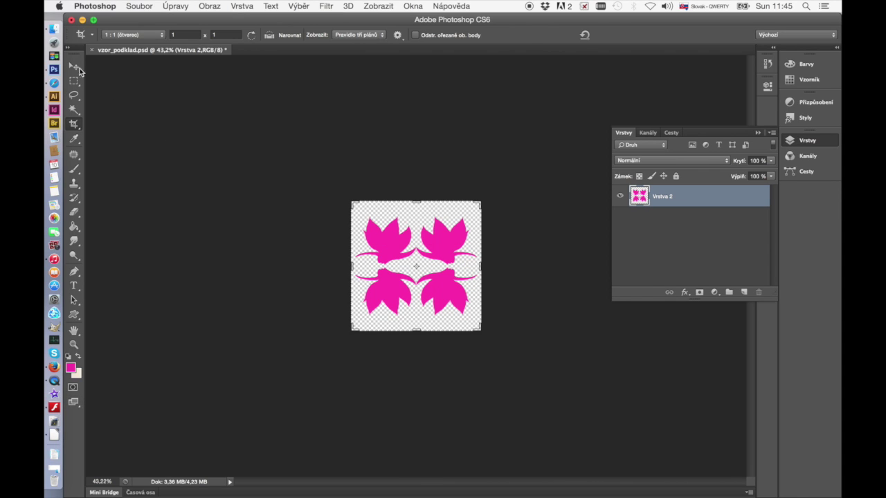
left_click(78, 68)
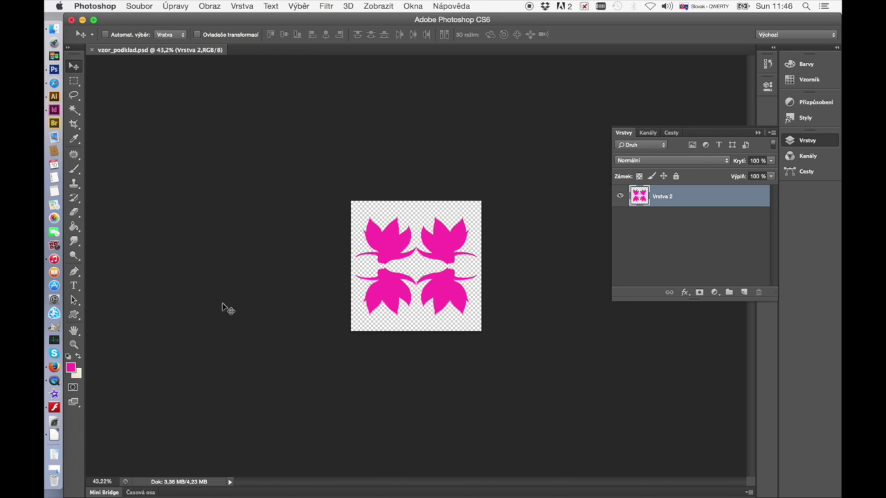
- Resample the cropped image to a resolution of 72 pixels per inch, keeping its proportions
left_click(74, 344)
left_click_drag(389, 297, 412, 331)
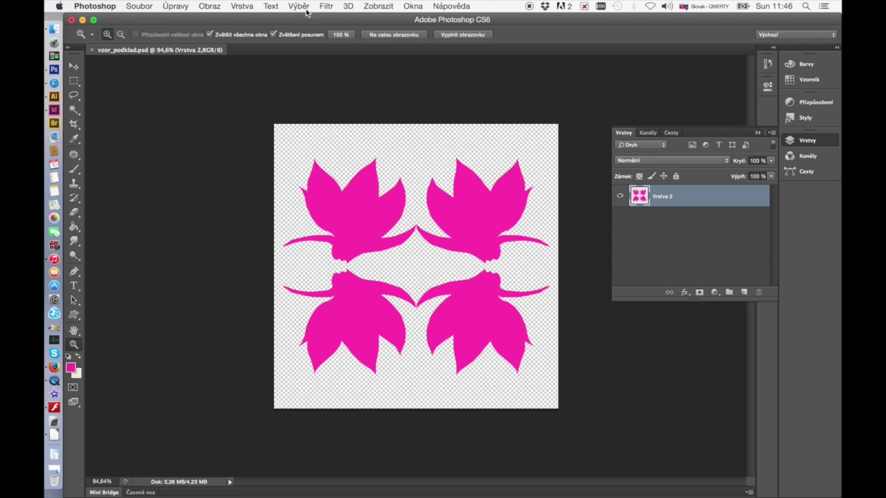
left_click(212, 6)
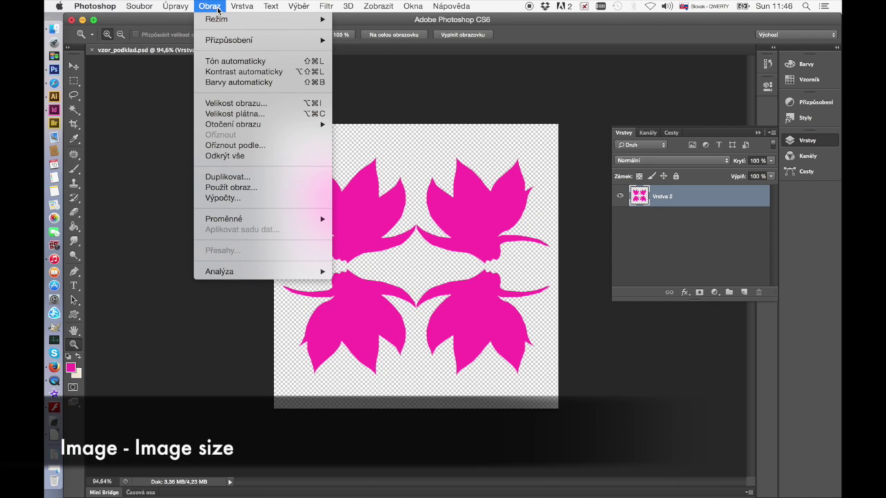
left_click(231, 104)
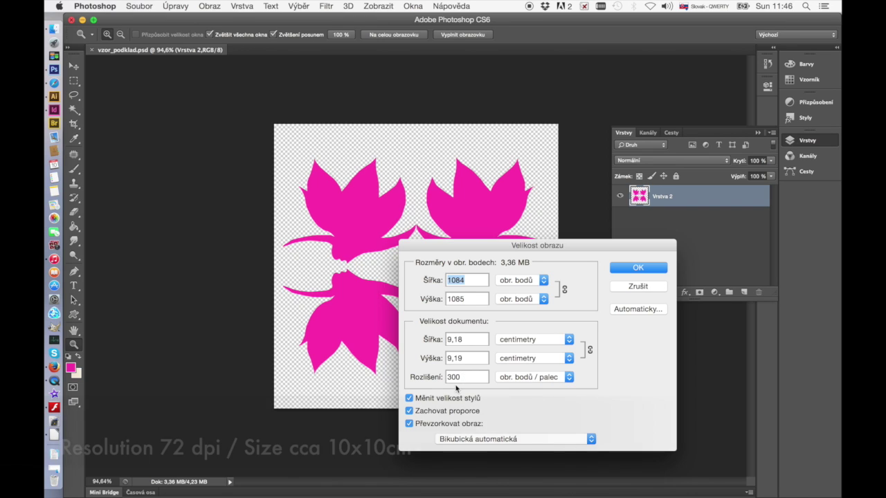
left_click_drag(463, 377, 446, 378)
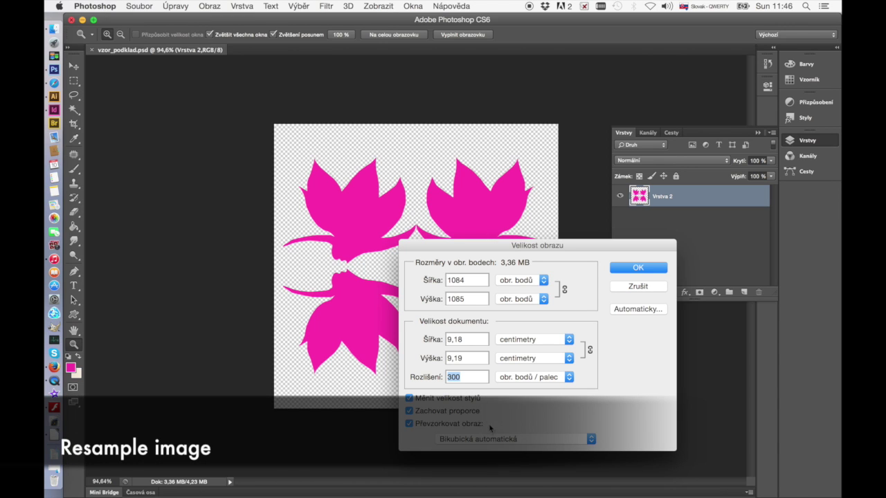
type("72")
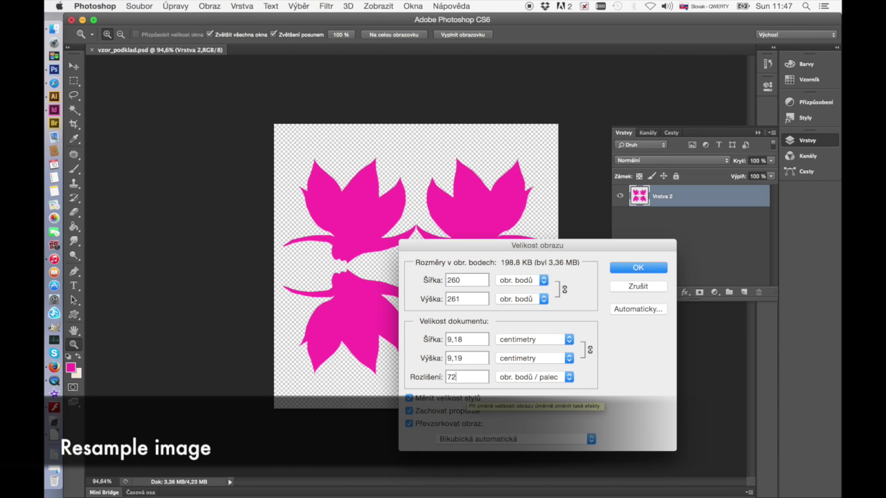
key("Return")
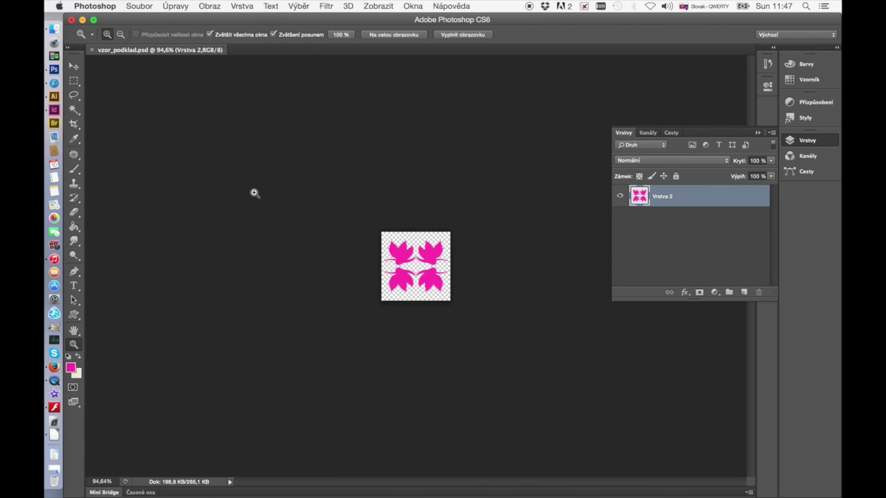
- Define the motif tile as a pattern named kvietok
left_click(176, 6)
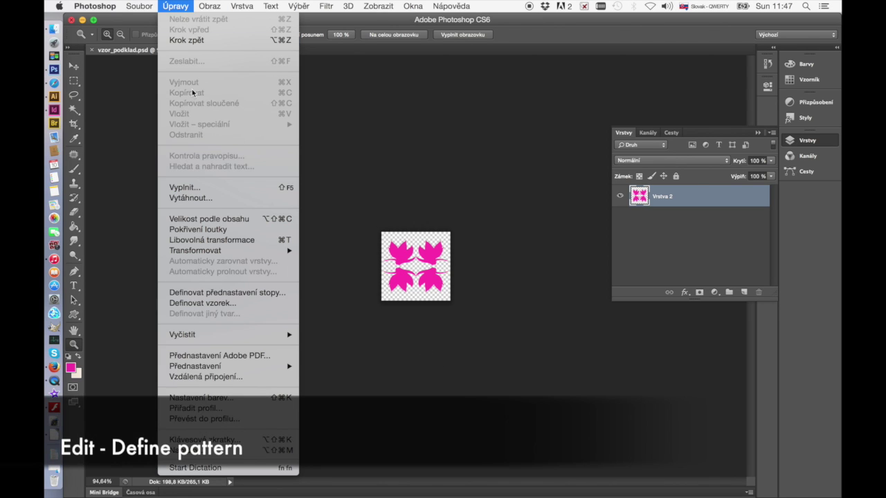
left_click(234, 304)
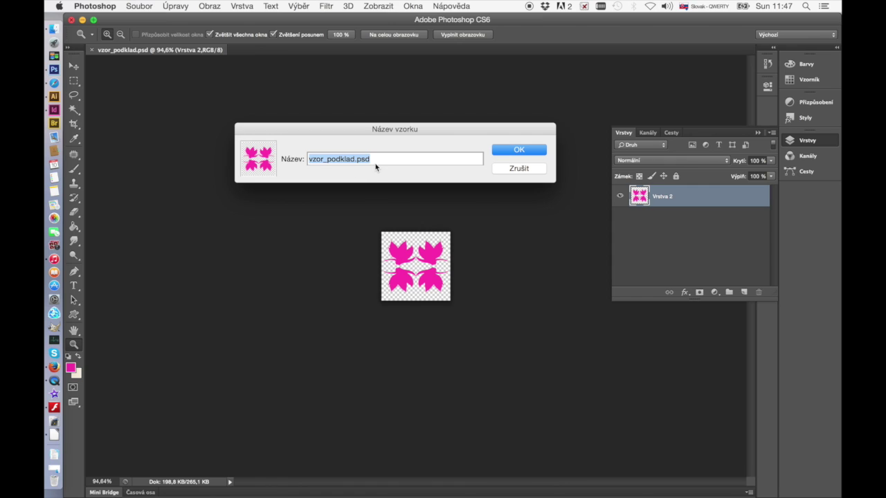
type("kvietok")
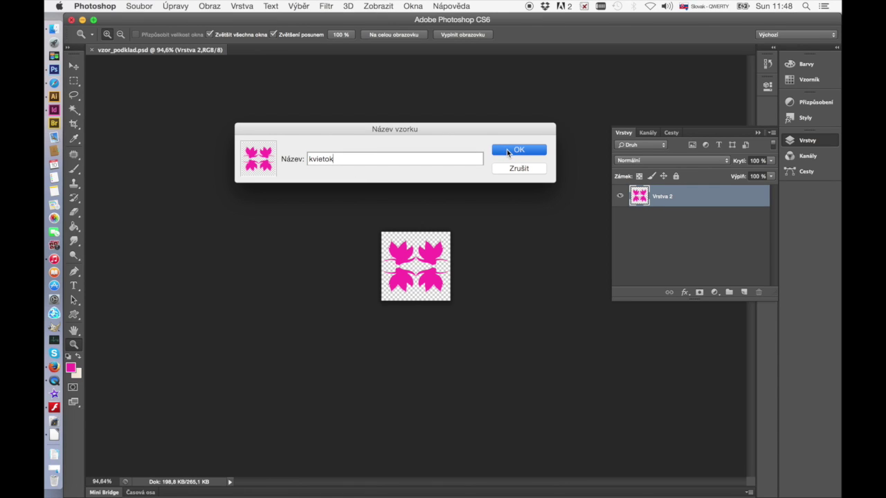
left_click(507, 149)
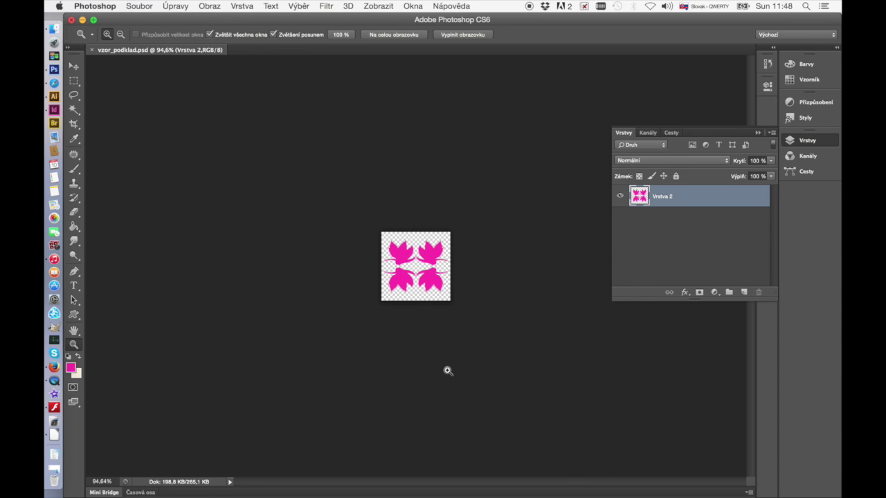
- Close the tile document and reopen the recent file vzor.psd
left_click(92, 50)
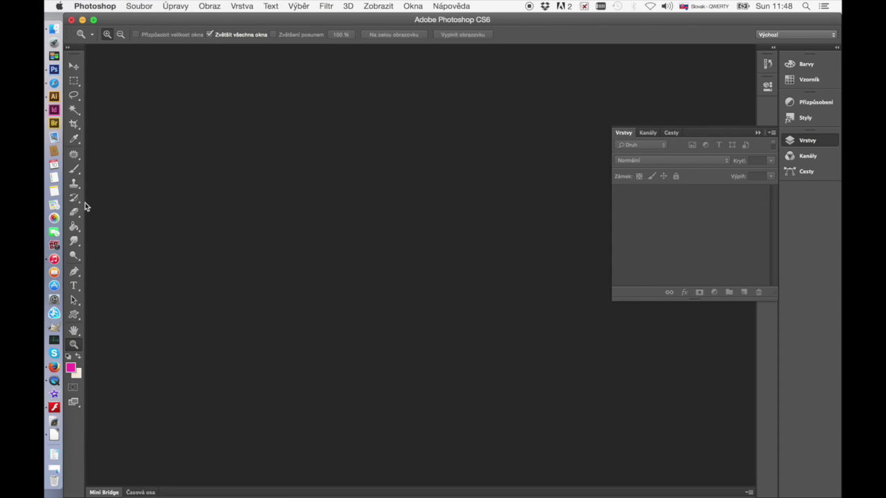
left_click(145, 8)
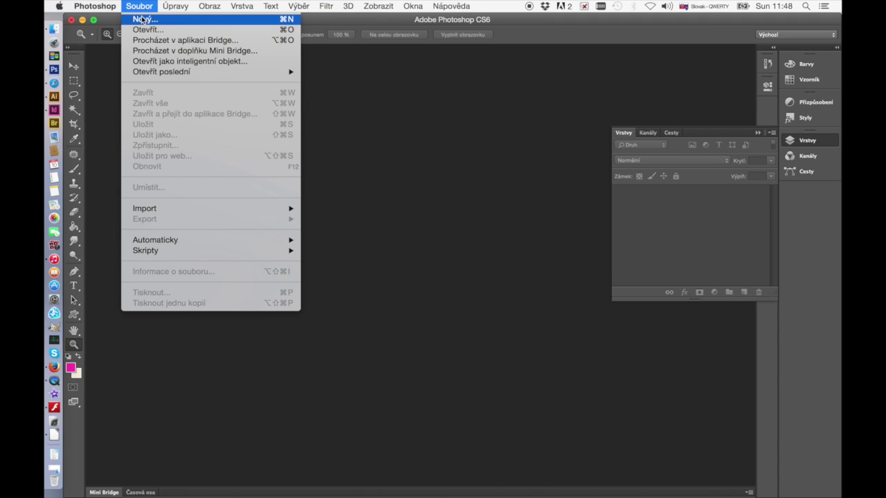
mouse_move(153, 72)
left_click(342, 82)
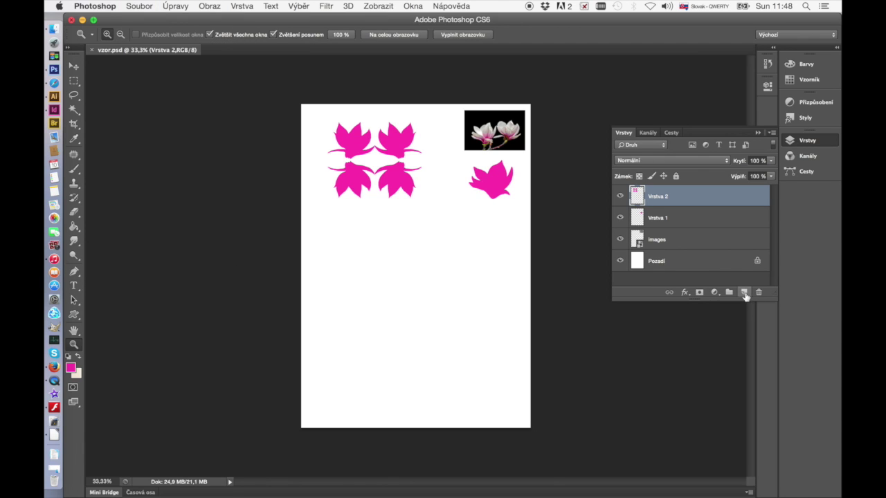
- Add a new layer above Vrstva 2 and make a tall rectangular selection in the page's lower left area
left_click(744, 293)
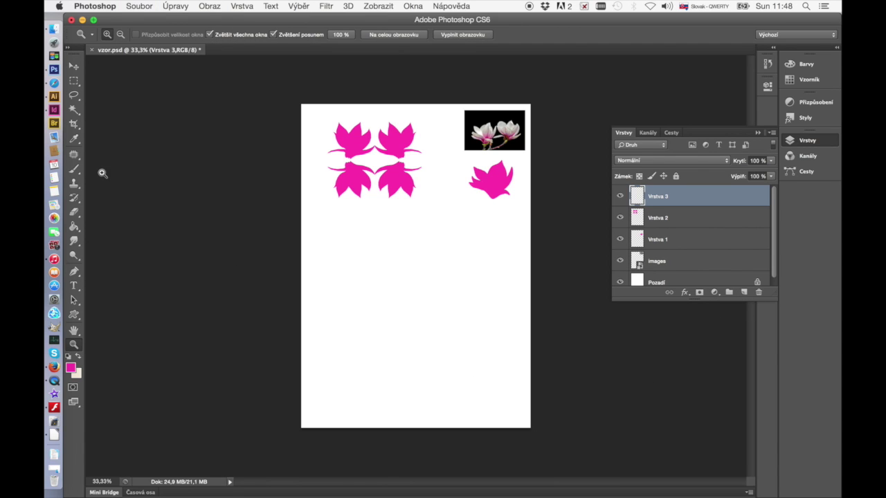
left_click(74, 81)
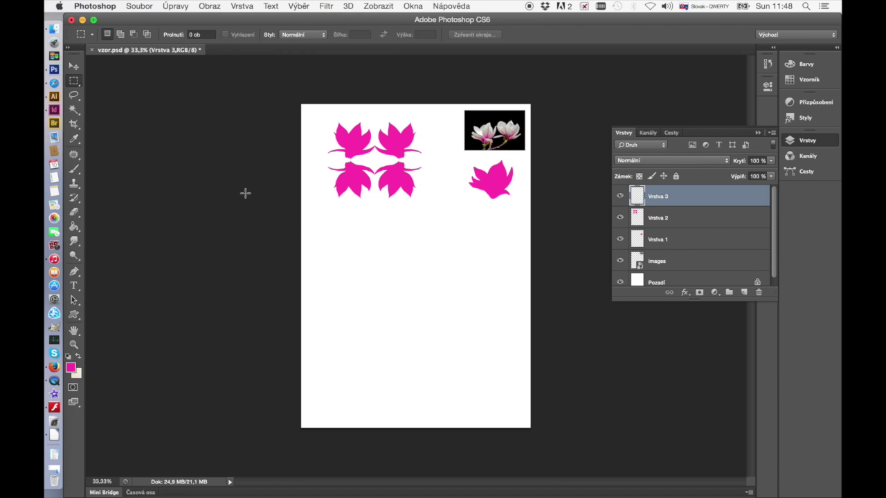
left_click_drag(315, 287, 408, 416)
- Fill the rectangular selection with the magenta kvietok flower pattern using the Paint Bucket tool
left_click(73, 226)
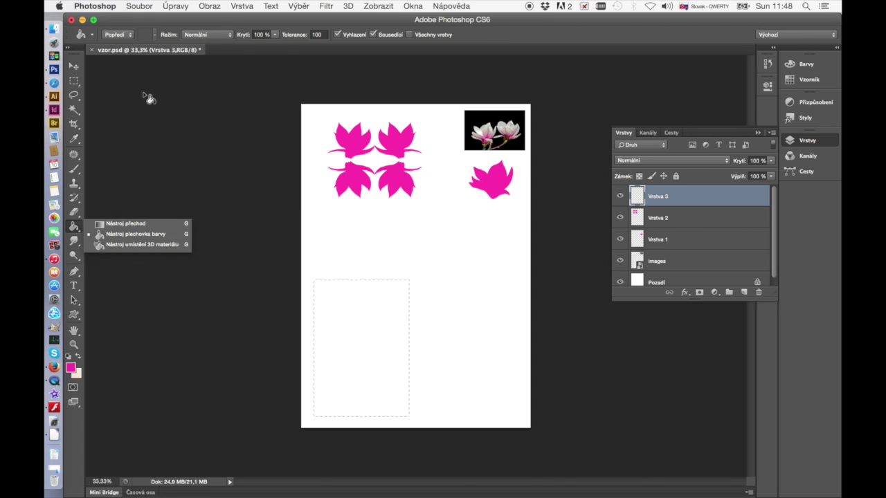
left_click(128, 37)
left_click(128, 36)
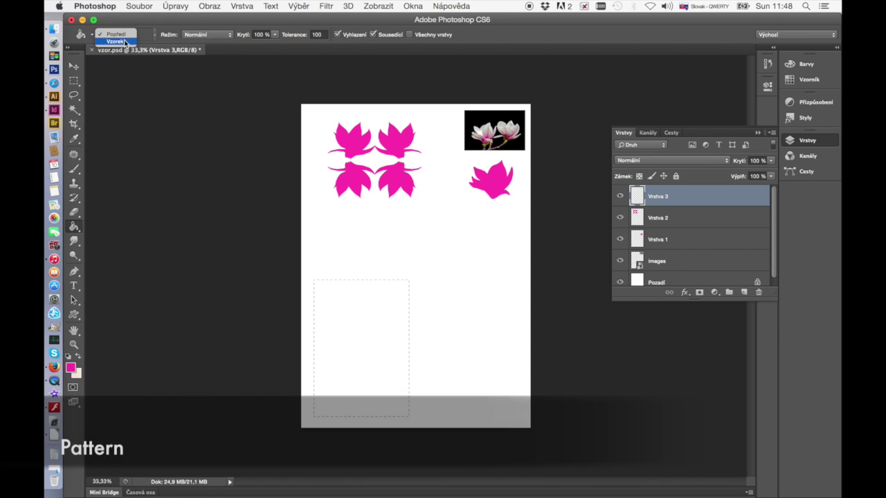
left_click(116, 42)
left_click(156, 36)
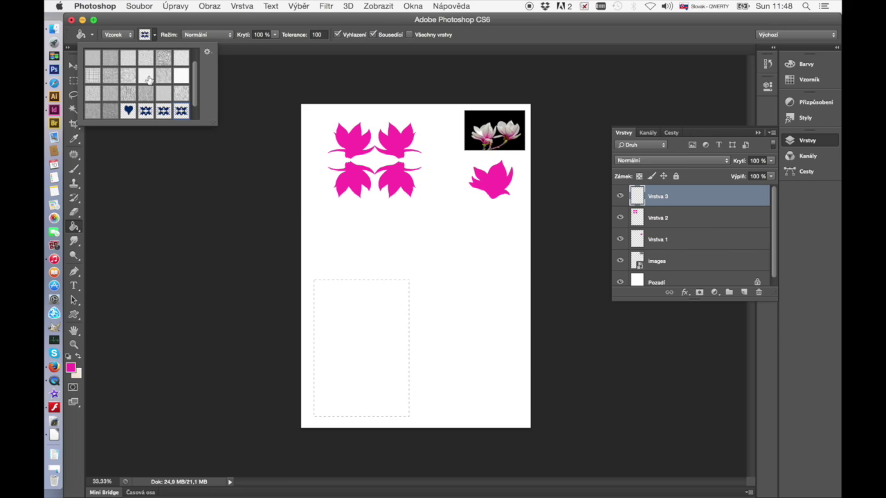
scroll(196, 96, "down", 2)
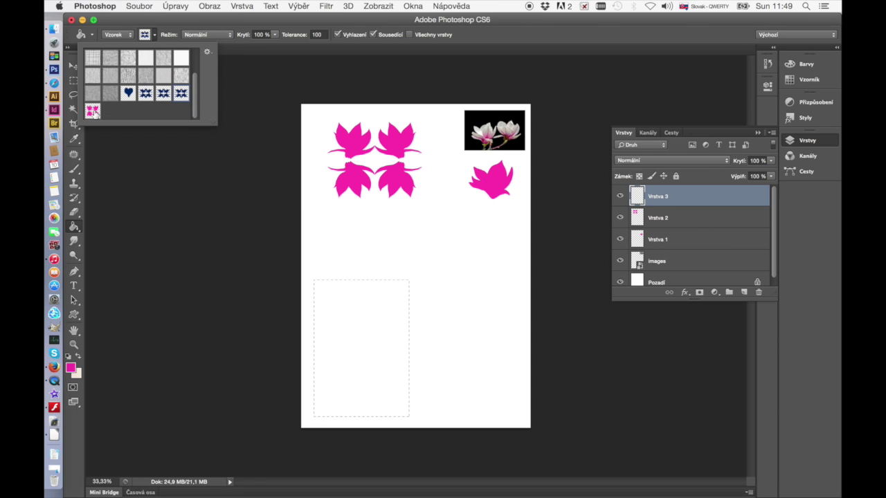
left_click(332, 298)
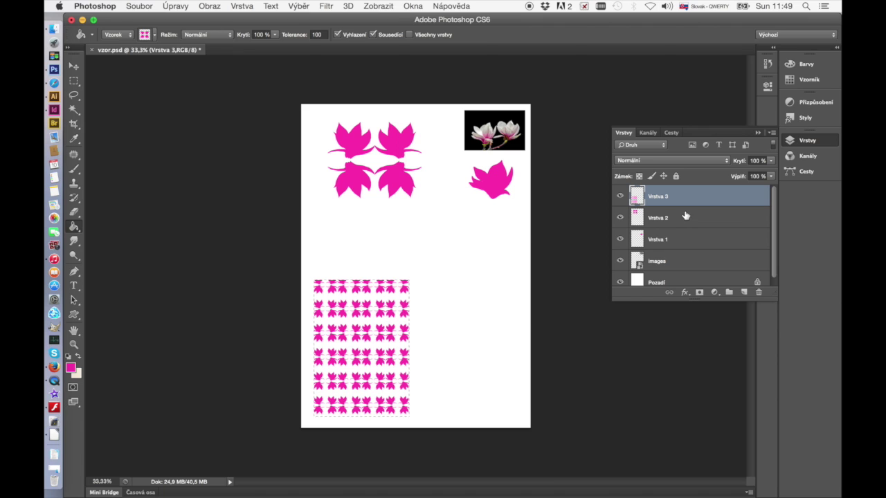
- Deselect the area, duplicate the pattern-filled layer Vrstva 3, and place the copy directly to the right of the original
key("ctrl+d")
left_click_drag(722, 199, 744, 292)
key("v")
left_click_drag(405, 323, 513, 324)
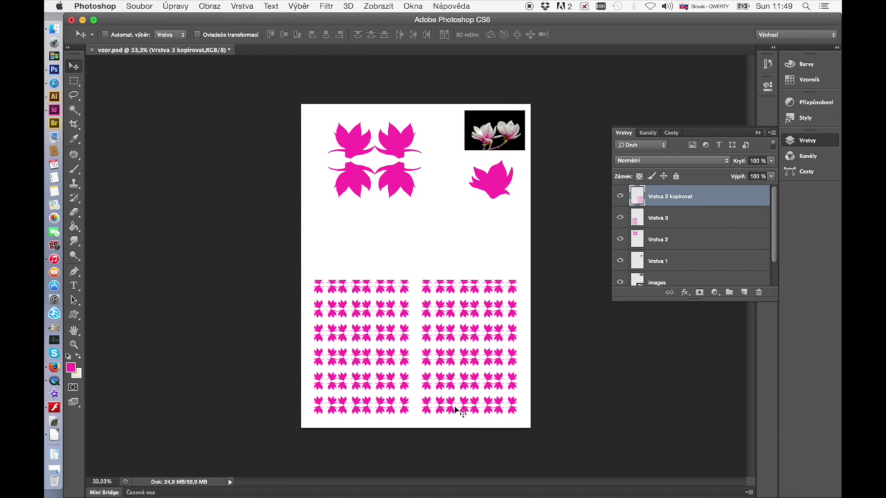
key("super+t")
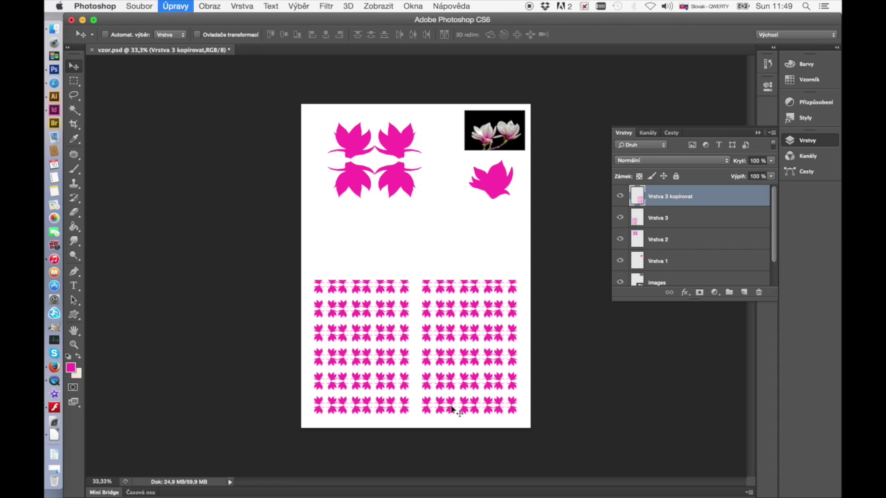
left_click_drag(423, 281, 474, 356)
key("Escape")
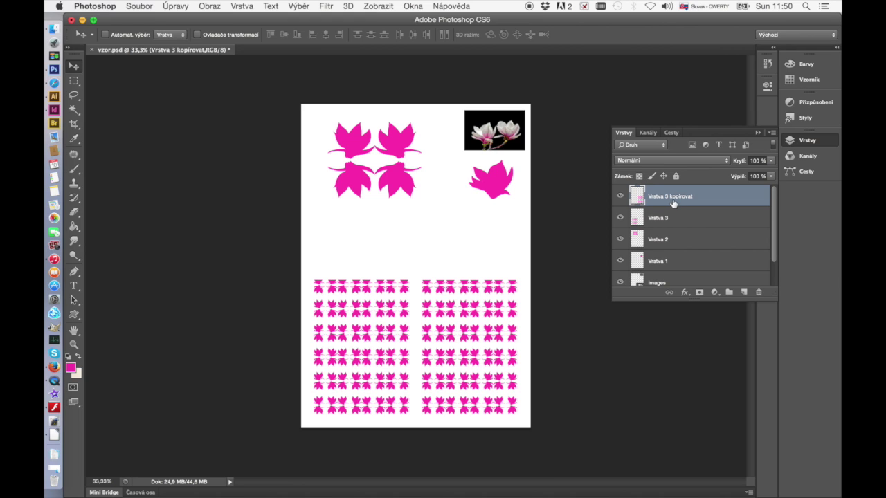
- Add a new layer below Vrstva 3 kopírovat and make a rectangular selection around the right-hand pattern swatch
left_click(744, 292)
left_click_drag(700, 201, 692, 229)
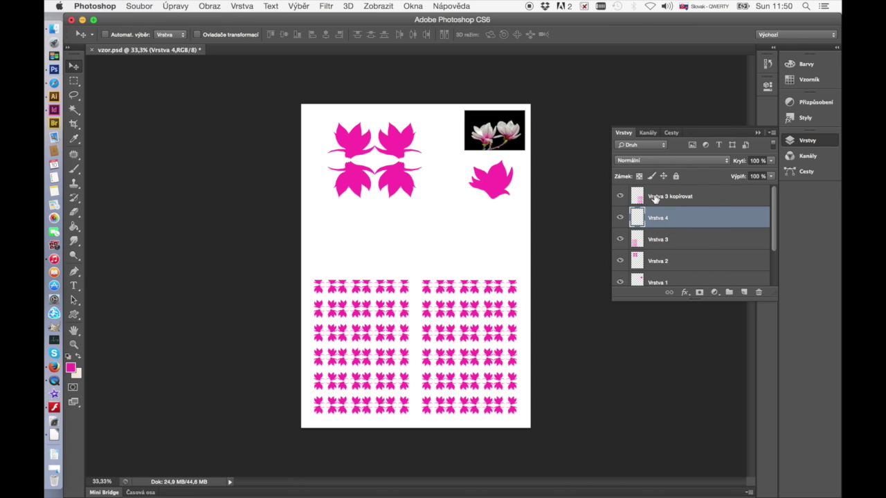
key("m")
left_click_drag(421, 277, 518, 415)
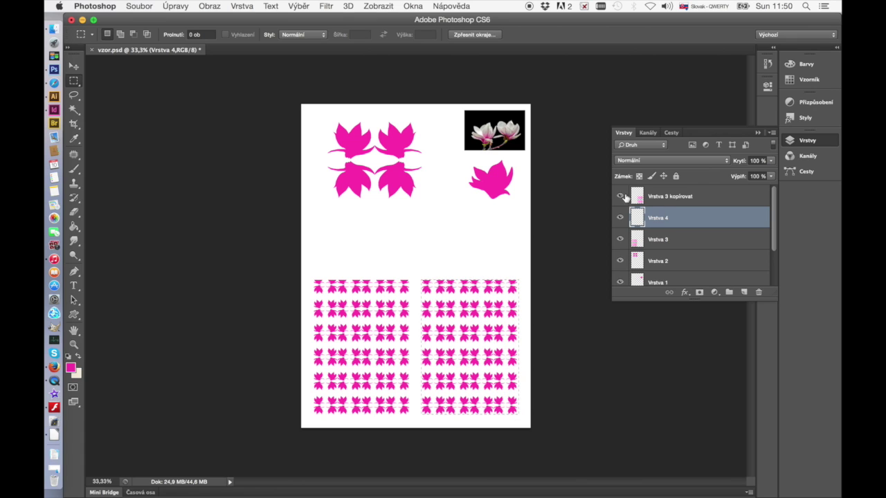
- Fill the selection with black (000000) foreground colour using the Paint Bucket and extend the black rectangle slightly beyond the pattern's edges
left_click(74, 138)
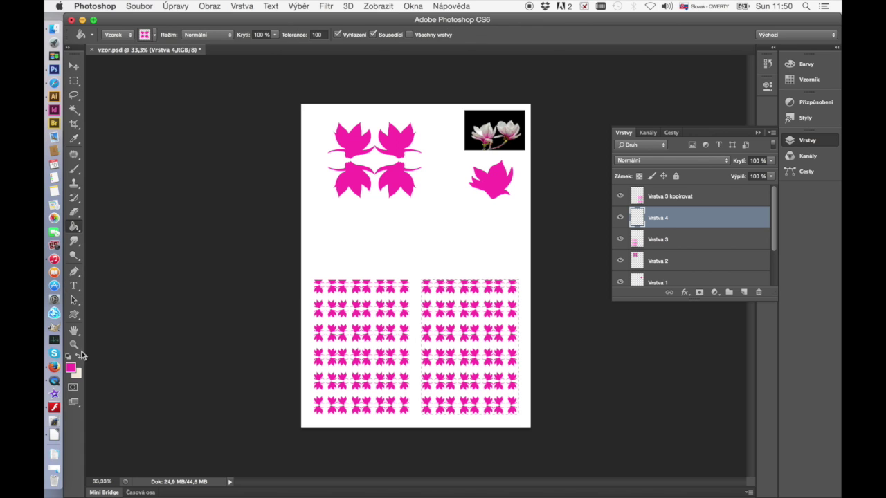
left_click(70, 368)
left_click_drag(482, 331, 342, 347)
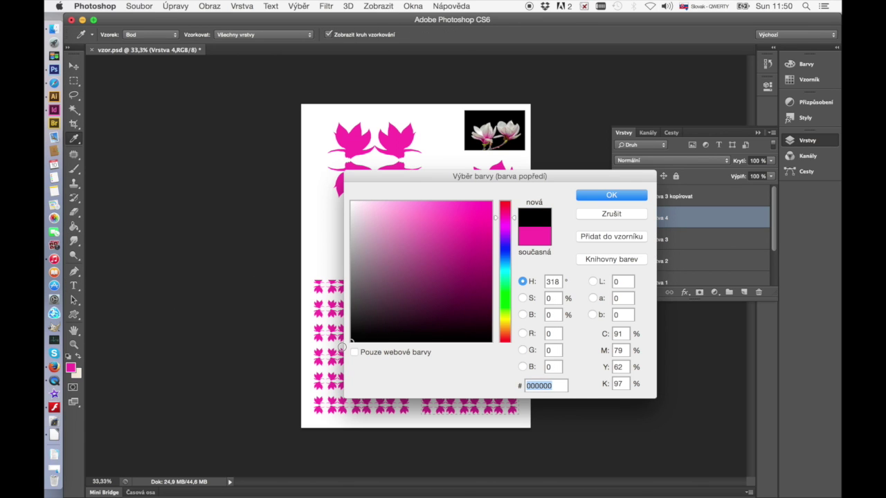
left_click(596, 196)
key("g")
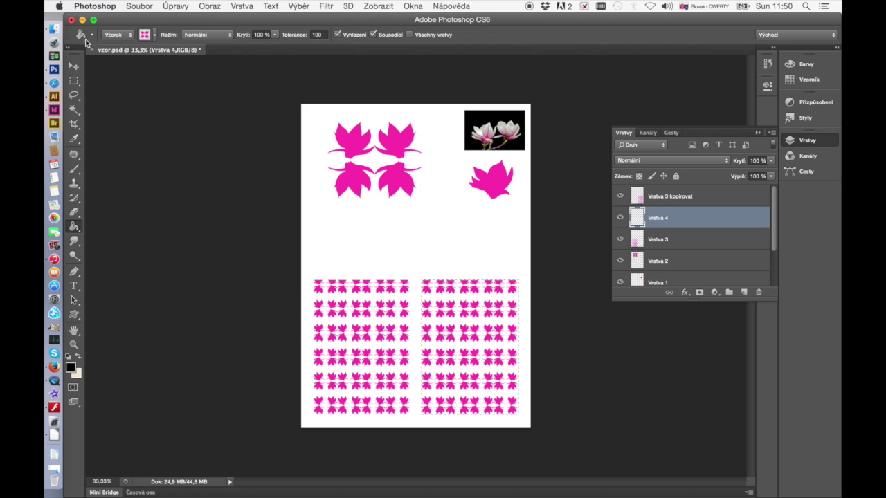
left_click(126, 37)
left_click(124, 27)
left_click(450, 326)
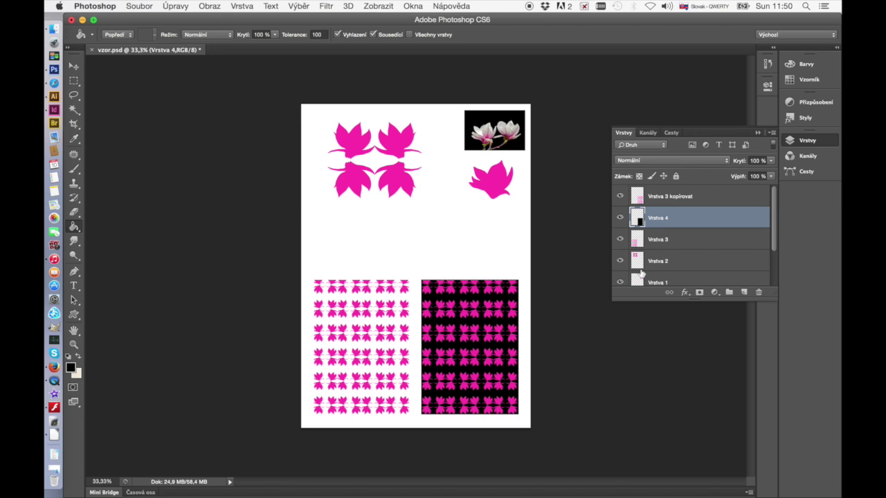
key("v")
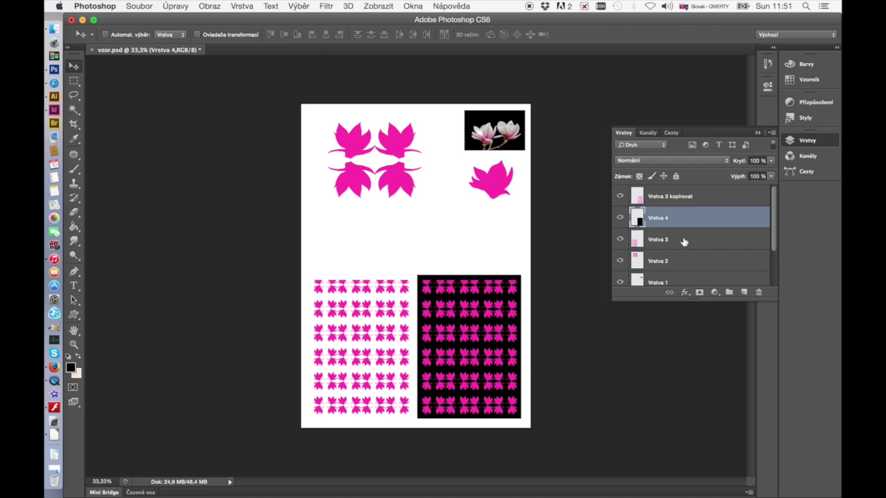
- Select layer Vrstva 3 and switch its visibility off and on to identify its pattern swatch
left_click(682, 242)
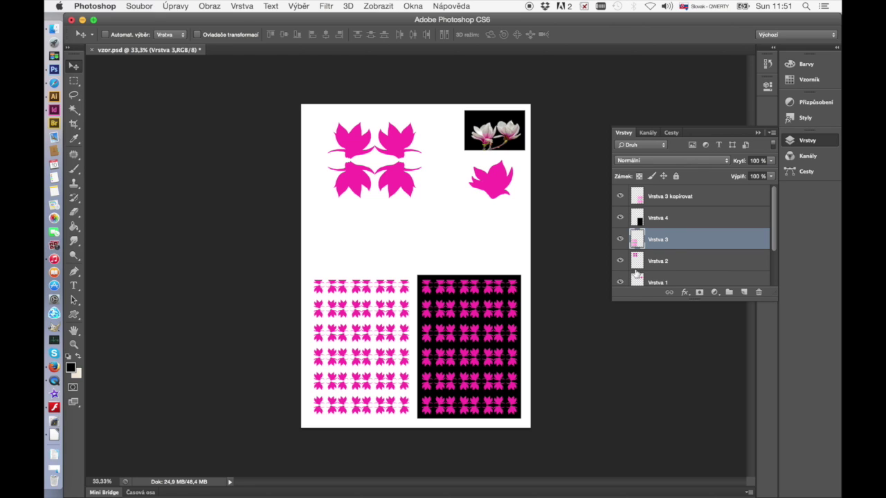
left_click(620, 239)
left_click(620, 240)
left_click(620, 239)
left_click(620, 239)
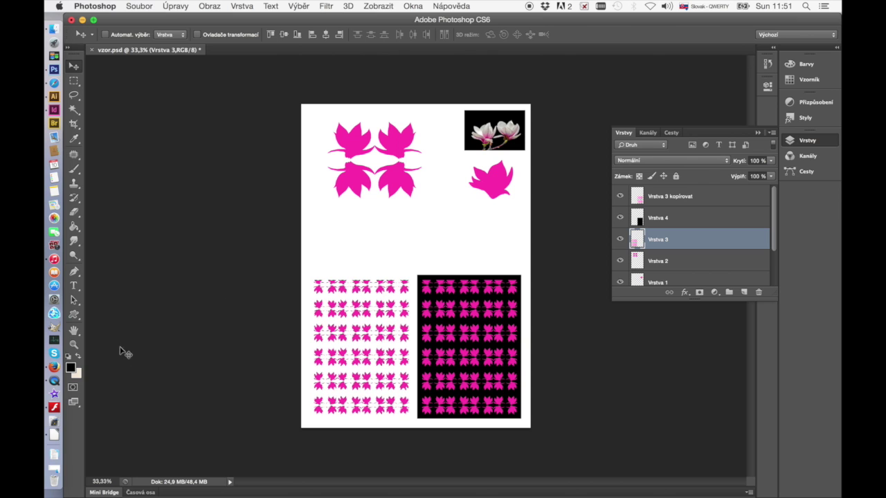
- Set the foreground colour to blue and recolour alternating upright flower pairs in the left-hand swatch with the Paint Bucket
left_click(70, 367)
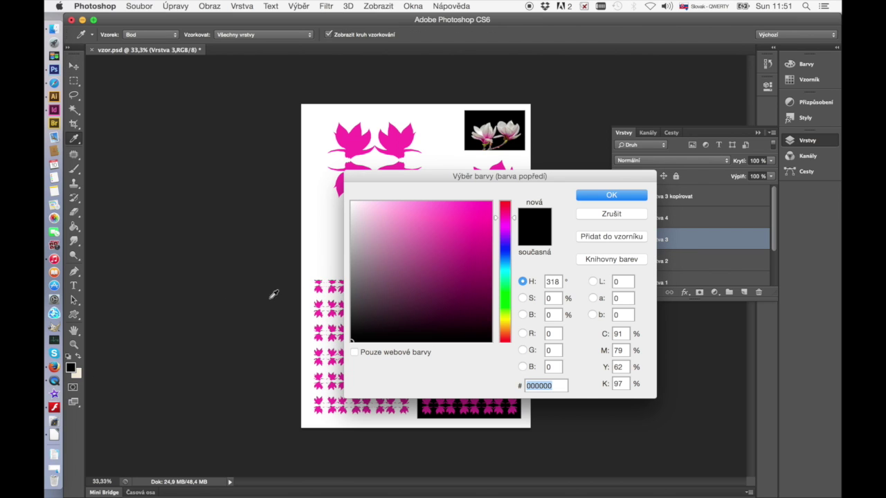
left_click(505, 250)
left_click(450, 239)
left_click(587, 196)
left_click(74, 227)
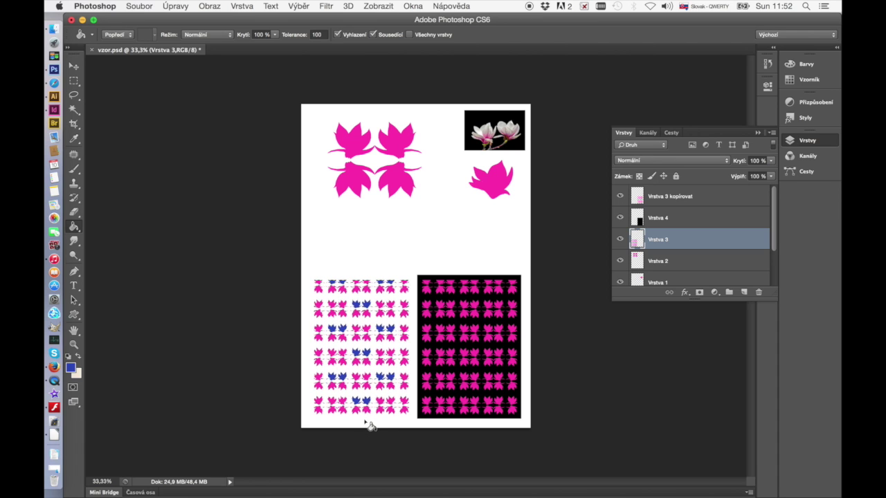
left_click(324, 407)
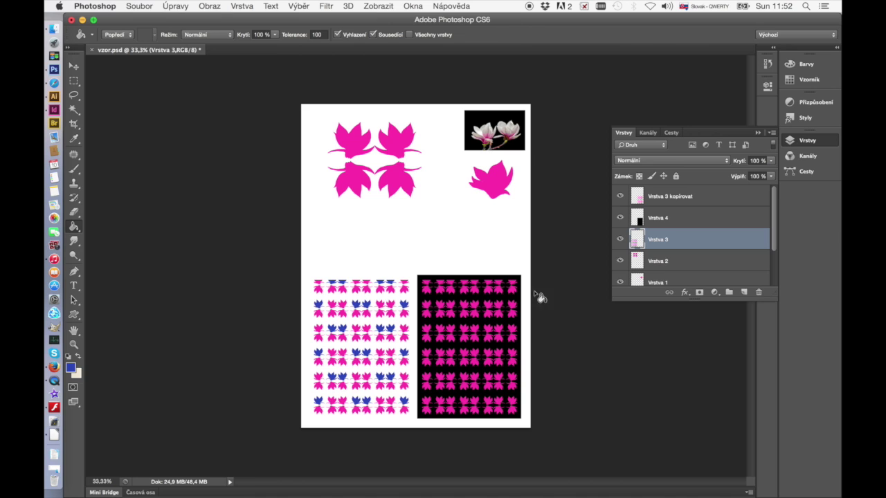
- Select layer Vrstva 3 kopírovat, check its content by toggling visibility, and lock its transparent pixels
left_click(675, 204)
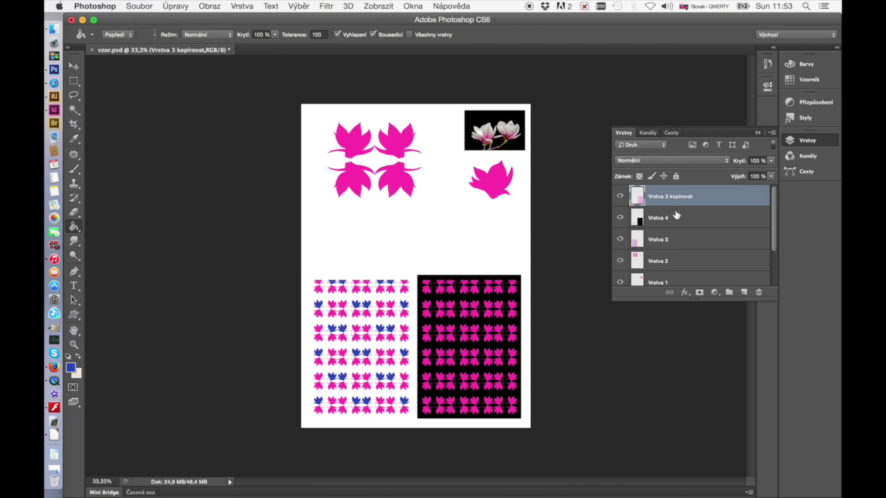
left_click(620, 196)
left_click(620, 197)
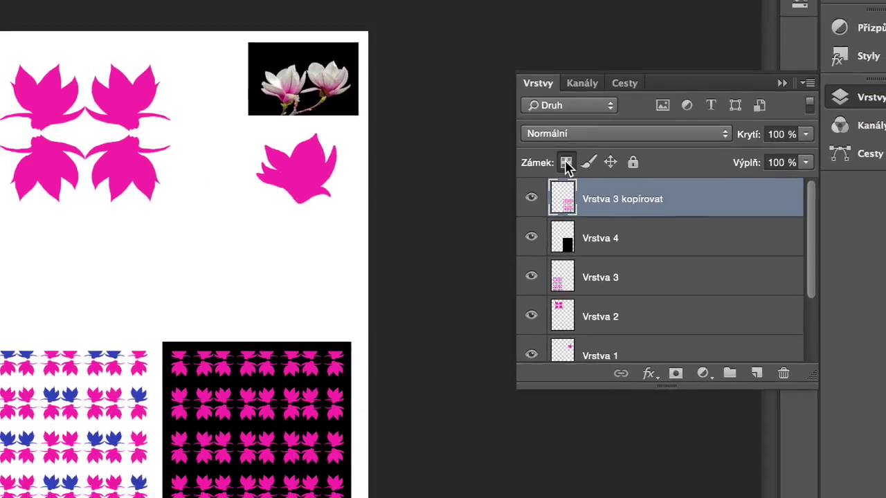
left_click(565, 163)
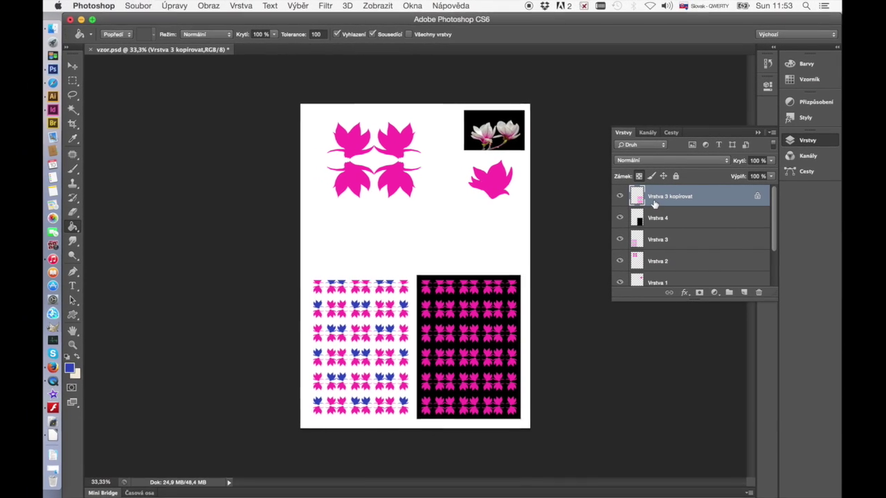
- Paint all flowers of the swatch on black bright green using a soft round brush with 0 % hardness, enlarged to size 226
left_click(78, 168)
left_click(119, 35)
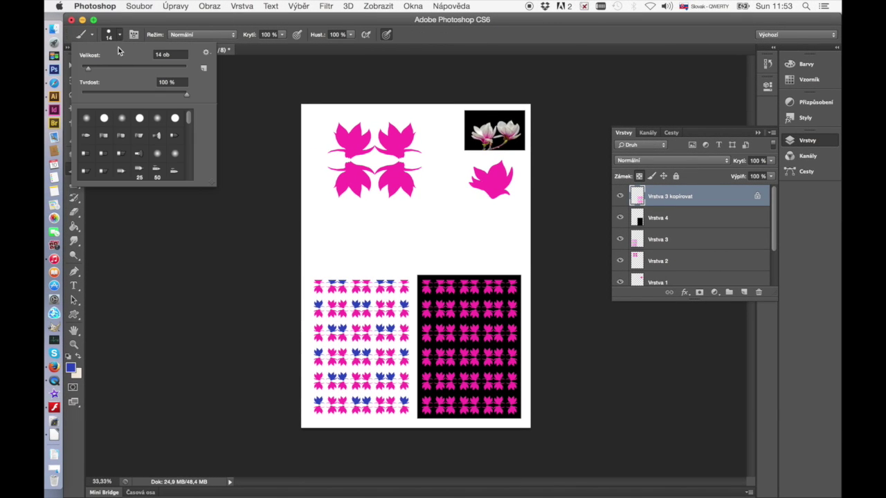
left_click(122, 117)
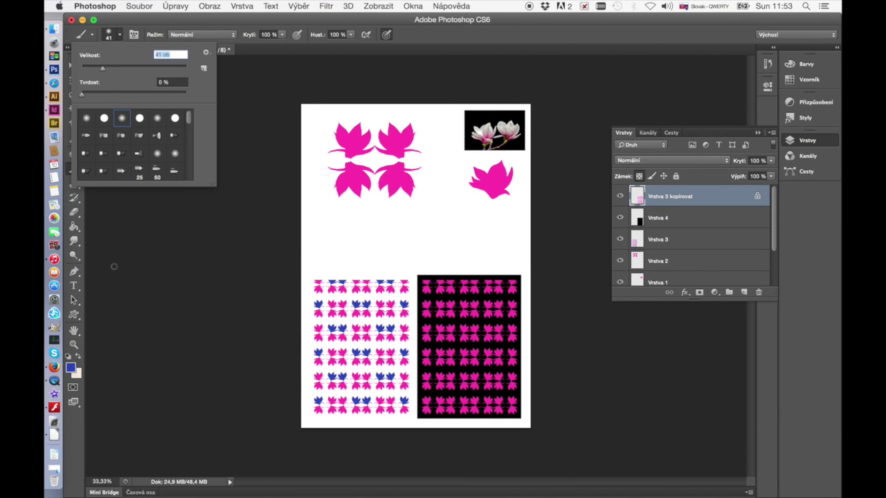
left_click(72, 368)
left_click_drag(505, 303, 506, 294)
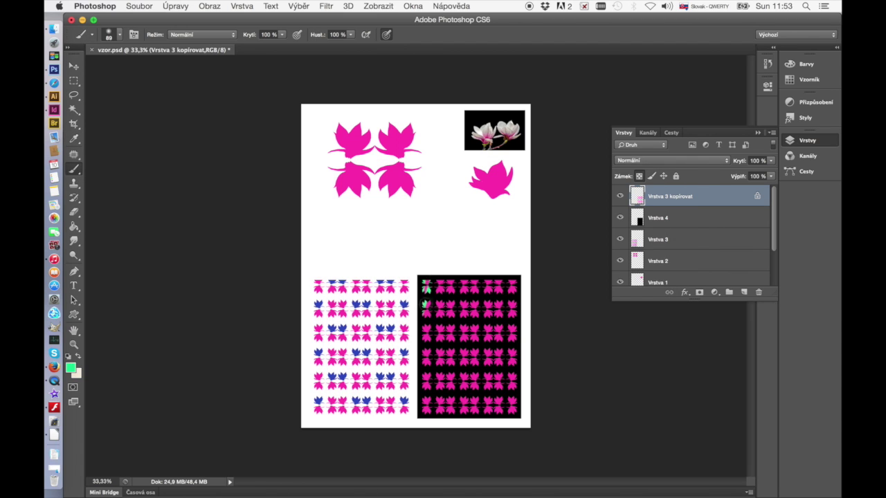
left_click_drag(426, 313, 486, 272)
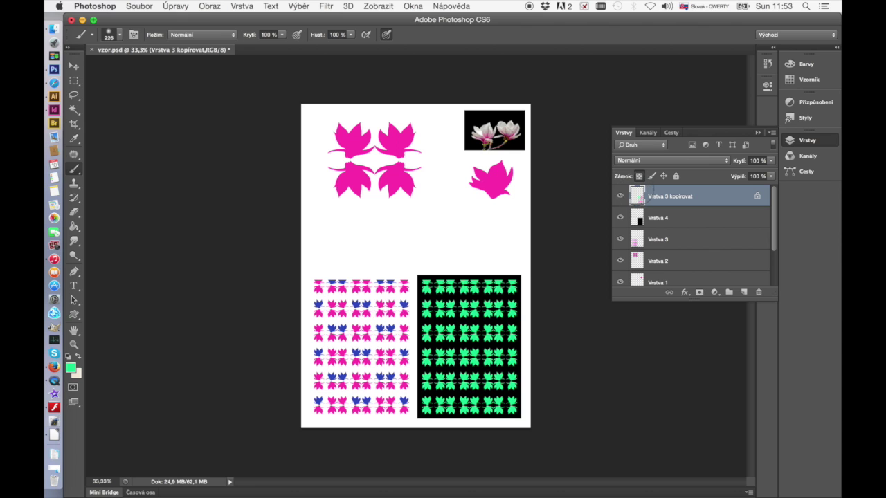
- Paint the second, fourth and sixth flower rows of the black swatch light violet, and sample the green flower colour as foreground
key("Return")
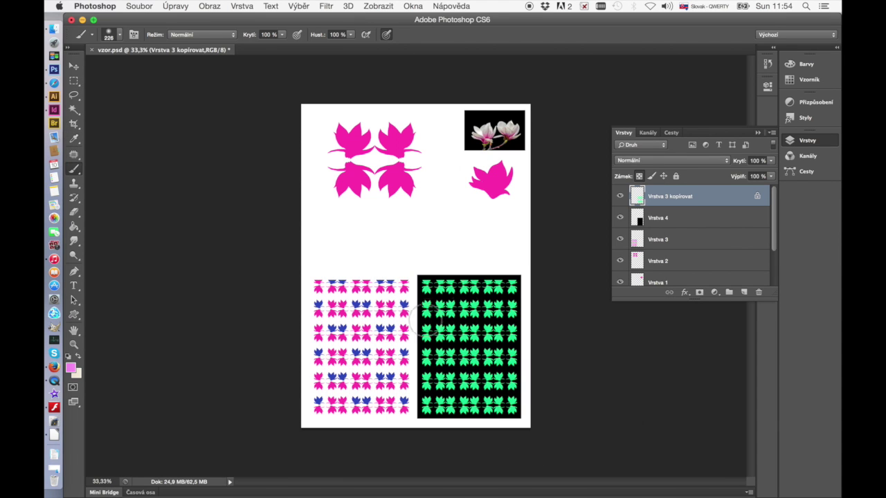
left_click_drag(424, 311, 537, 302)
left_click_drag(423, 358, 518, 357)
left_click_drag(423, 405, 518, 405)
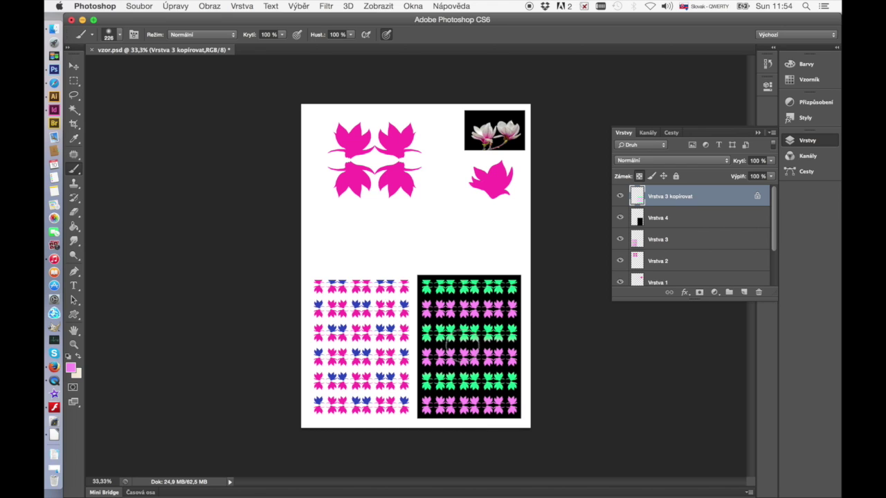
left_click(456, 332, "alt")
- Check the black background by switching layer Vrstva 4 off and on, and save the document
left_click(620, 217)
left_click(620, 217)
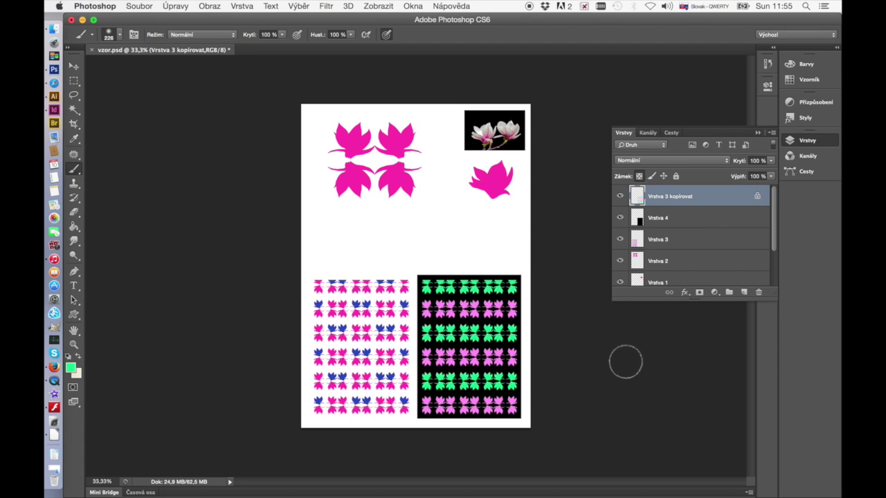
key("ctrl+s")
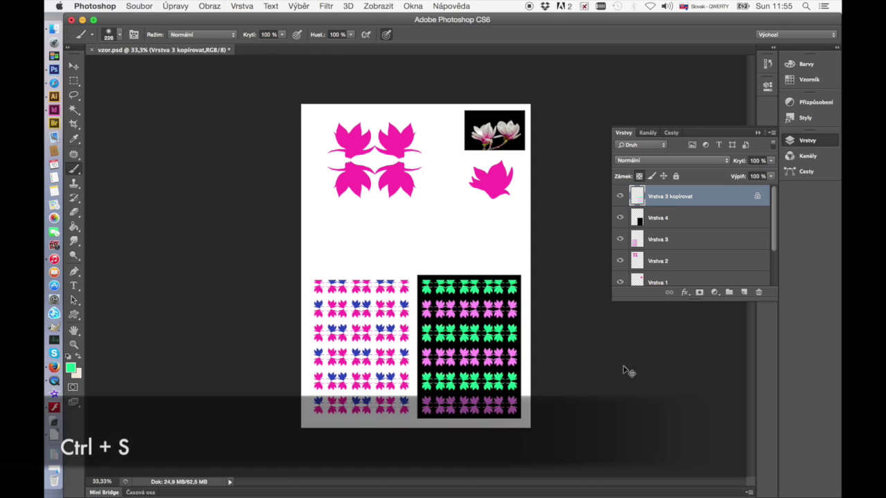